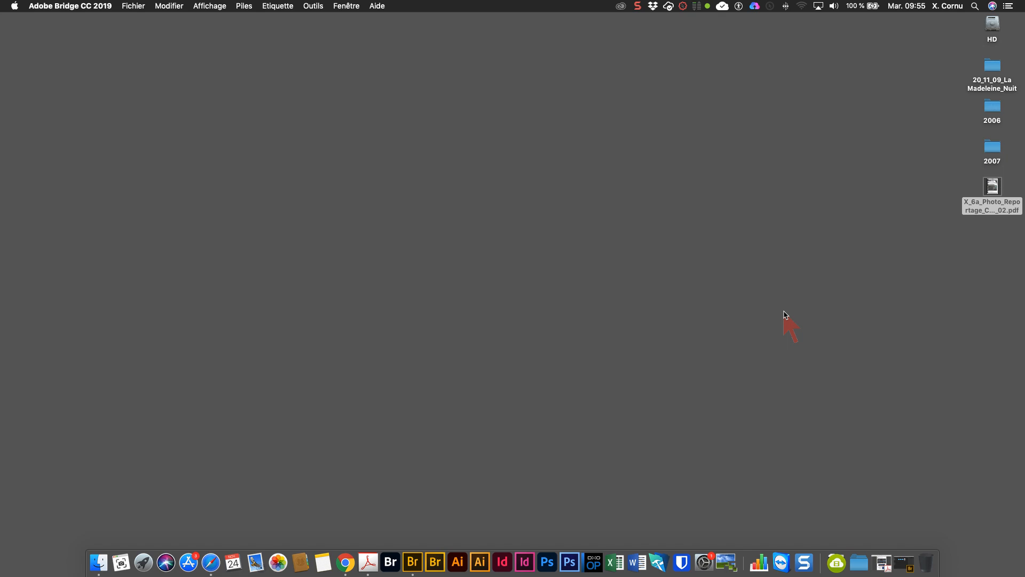
# - Open the course PDF X_6a_Photo_Reportage_Cours_02.pdf from the dock and scroll back to its first page
pyautogui.click(886, 573)
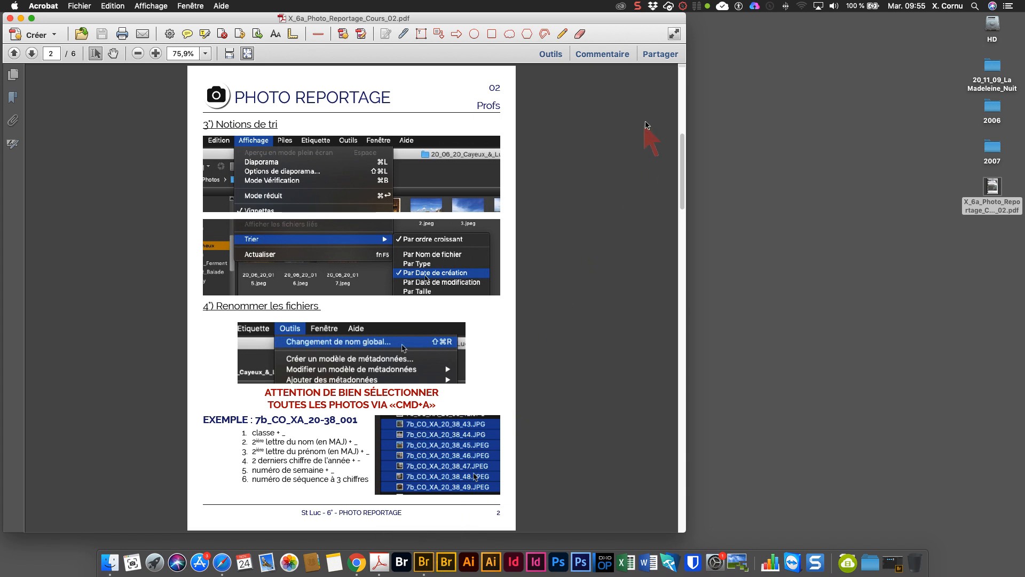
pyautogui.moveTo(682, 167); pyautogui.dragTo(682, 100)
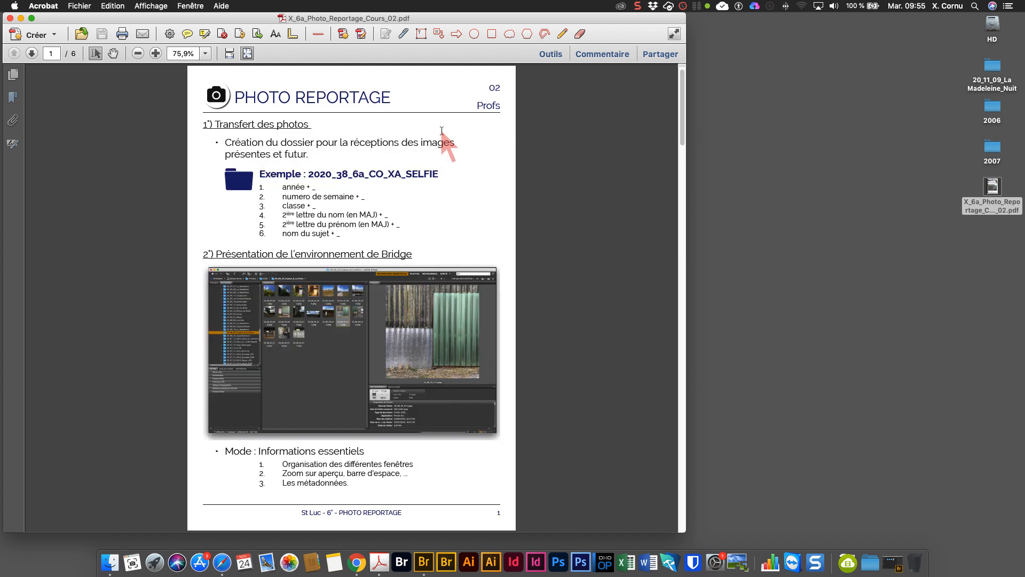
# - Launch Adobe Bridge and browse the folder tree to the desktop folder 20_11_09_La Madeleine_Nuit
pyautogui.click(425, 567)
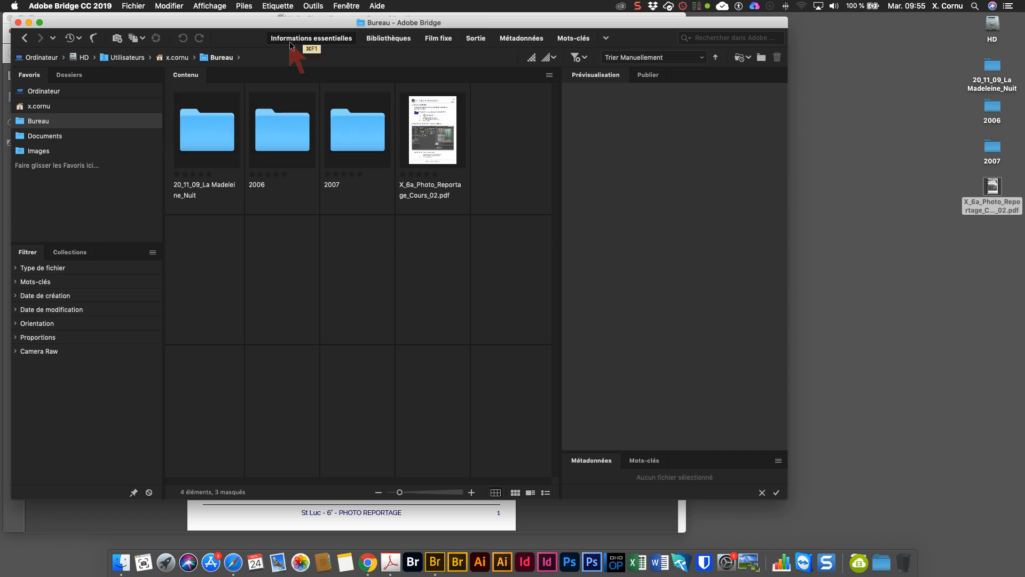
pyautogui.click(69, 75)
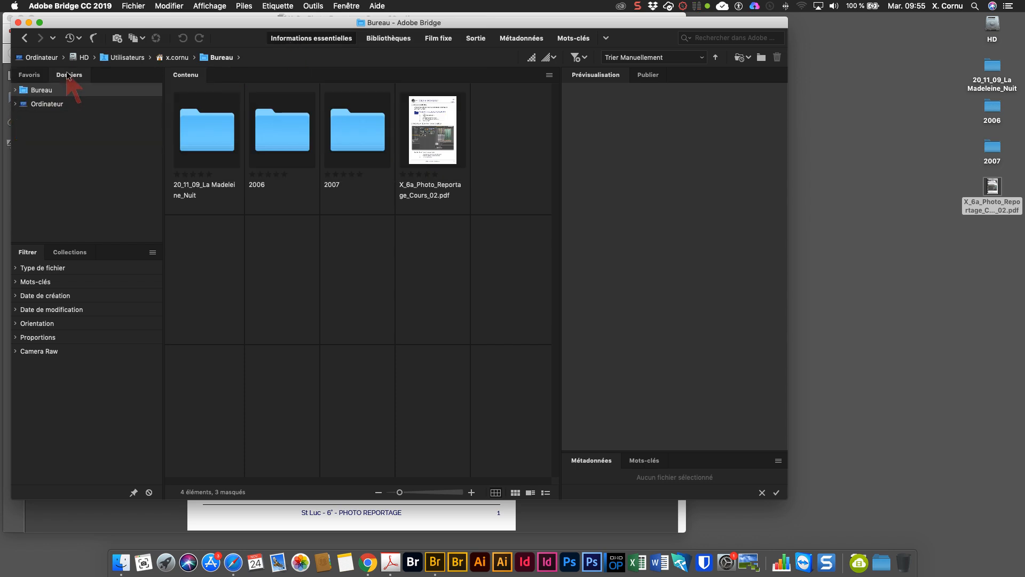
pyautogui.click(15, 89)
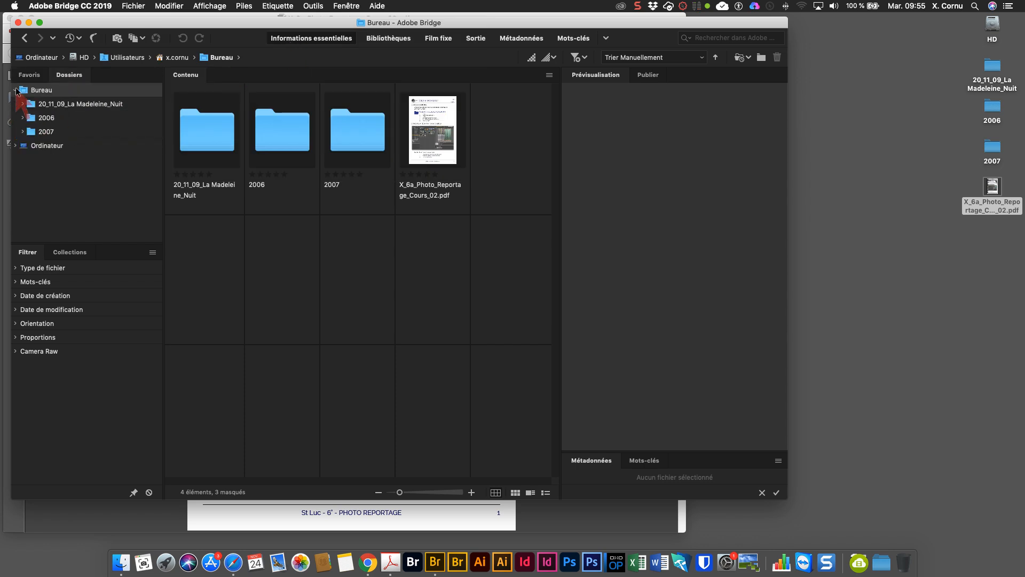
pyautogui.click(15, 89)
pyautogui.click(33, 75)
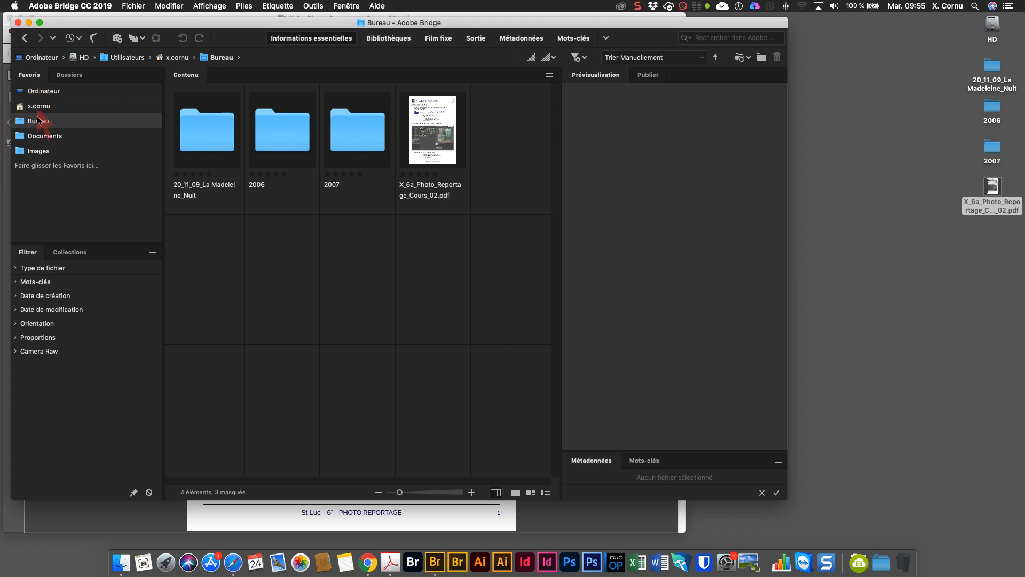
pyautogui.click(38, 151)
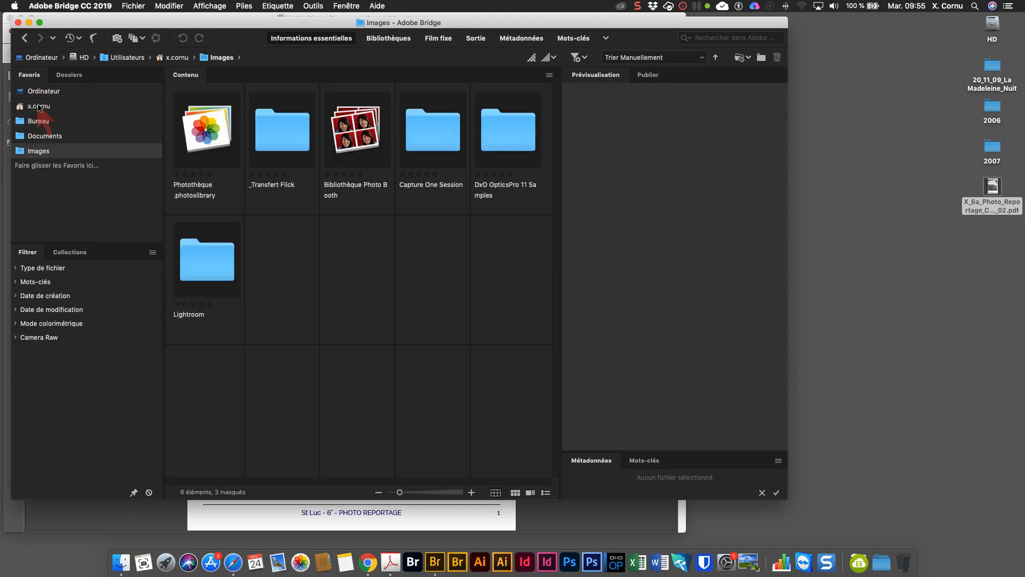
pyautogui.click(69, 75)
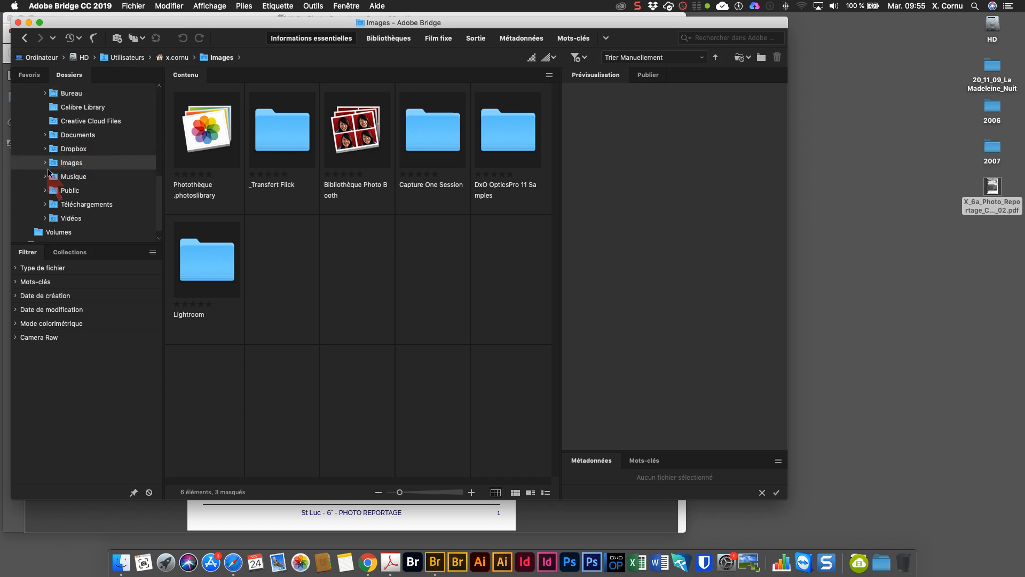
pyautogui.click(46, 94)
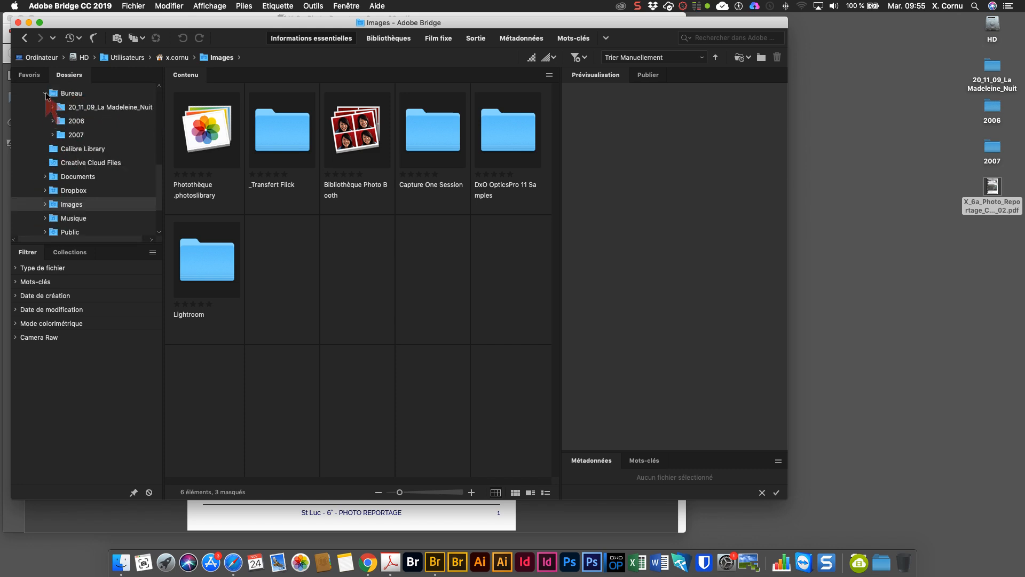
pyautogui.click(72, 109)
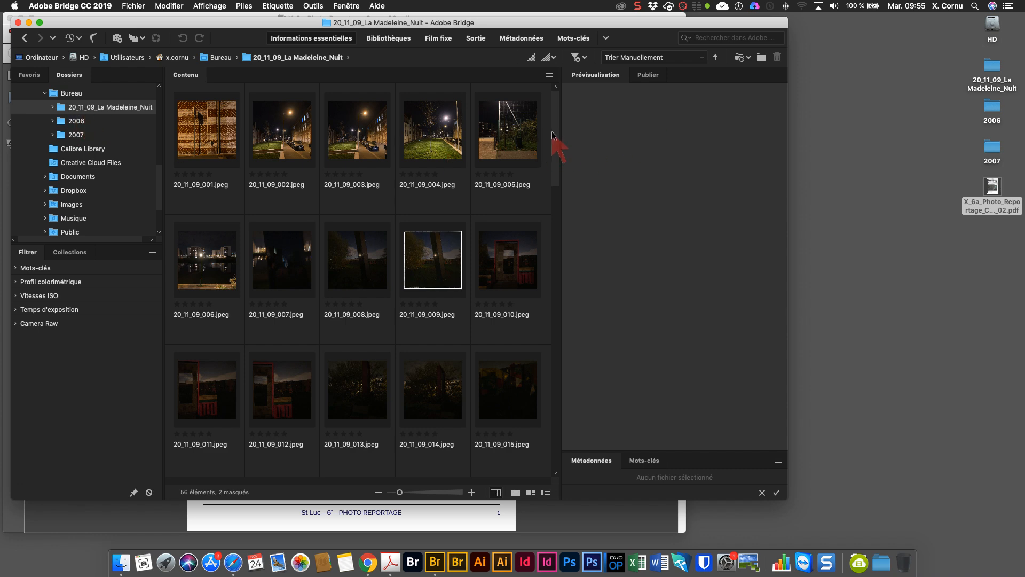
# - Scroll through the thumbnails and select all photos in the folder
pyautogui.scroll(-4, 553, 133)
pyautogui.moveTo(550, 186); pyautogui.dragTo(557, 94)
pyautogui.press('super+a')
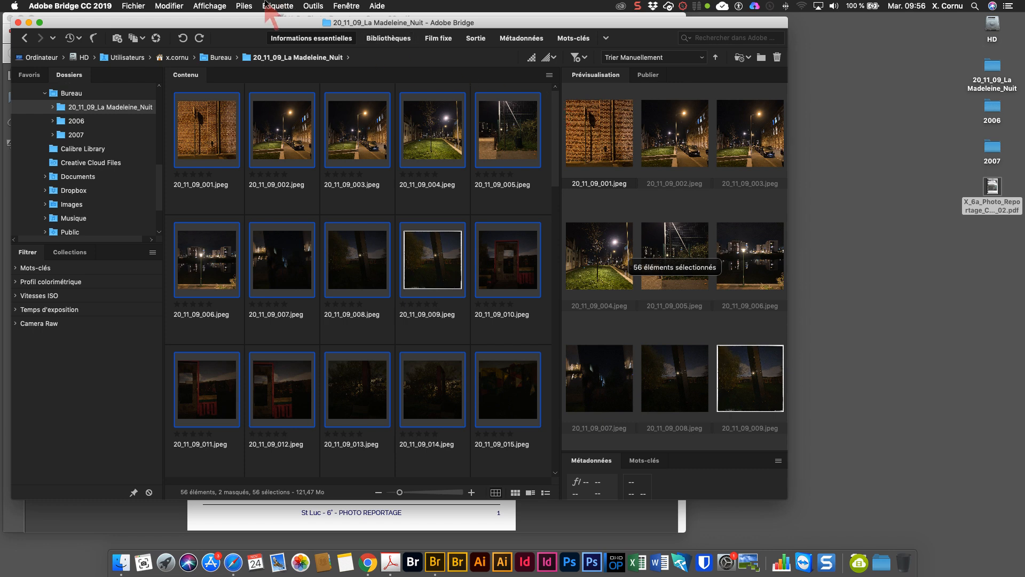
# - Open the batch rename dialog and try the St Luc and Manière Photo Xavier presets
pyautogui.click(313, 6)
pyautogui.click(320, 20)
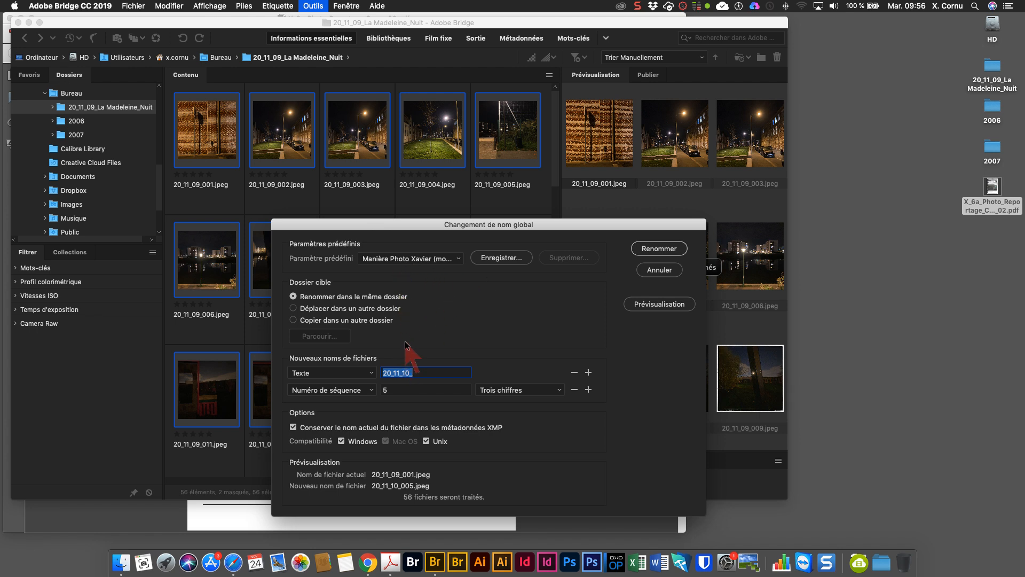
pyautogui.click(459, 260)
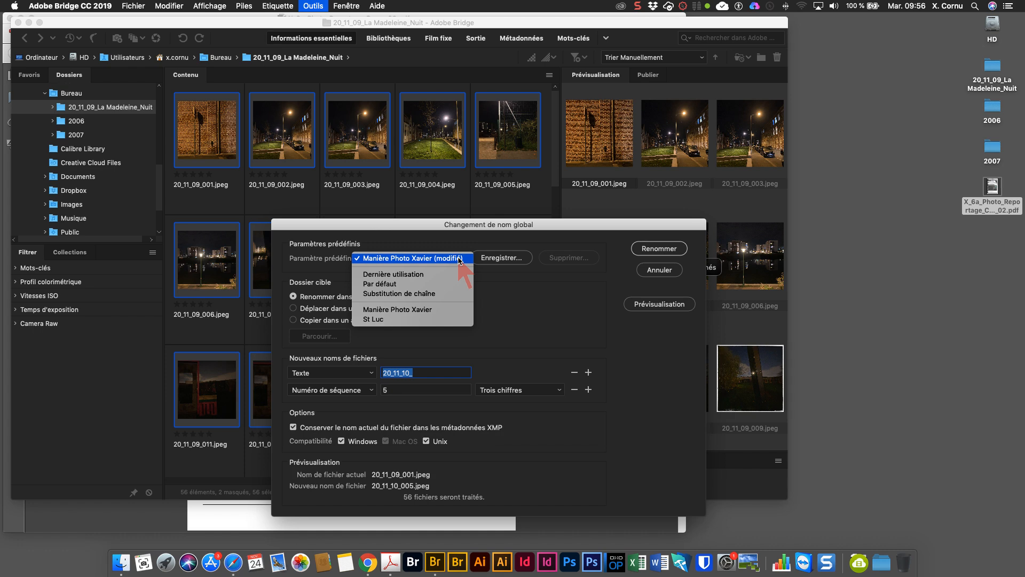
pyautogui.click(405, 320)
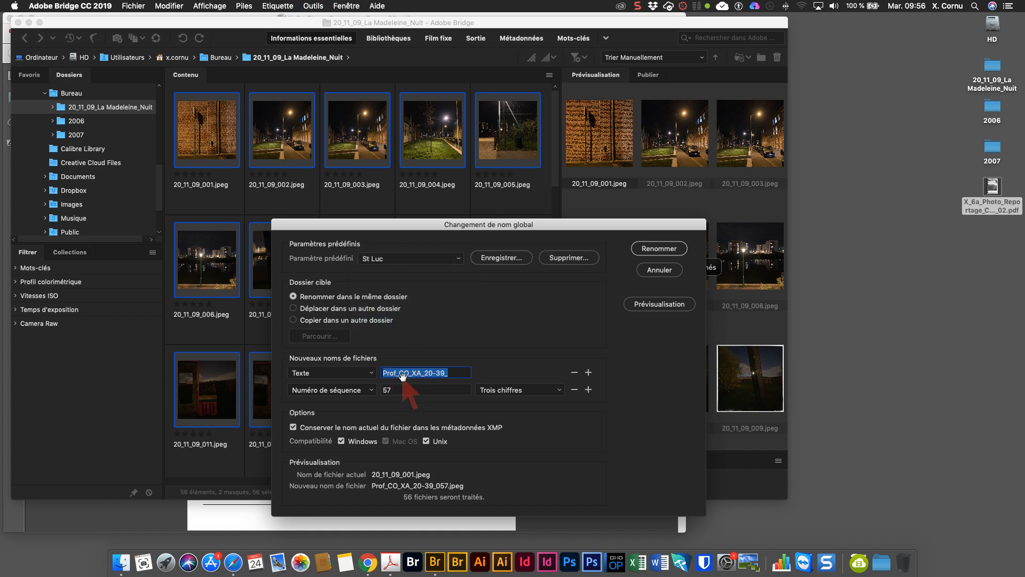
pyautogui.click(439, 258)
pyautogui.click(437, 249)
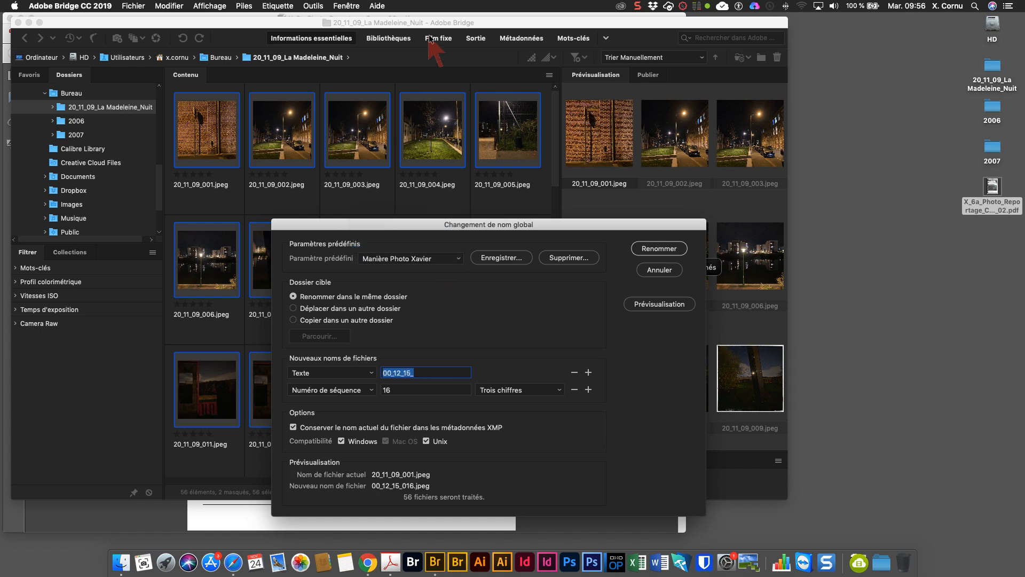
# - Switch to the course PDF and scroll to the page describing the batch rename settings
pyautogui.moveTo(438, 23); pyautogui.dragTo(441, 104)
pyautogui.click(441, 88)
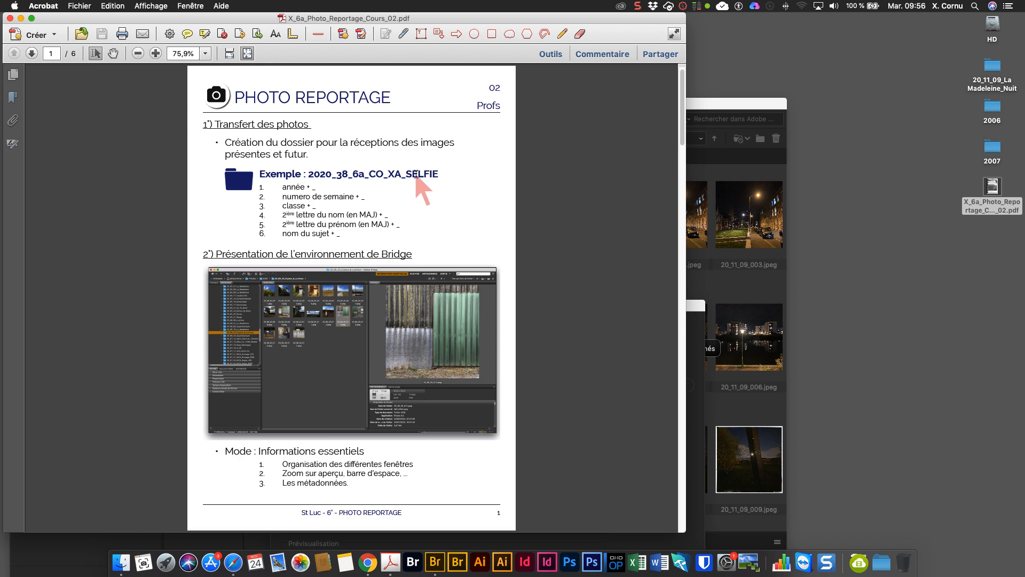
pyautogui.scroll(-2, 408, 212)
pyautogui.scroll(1, 408, 213)
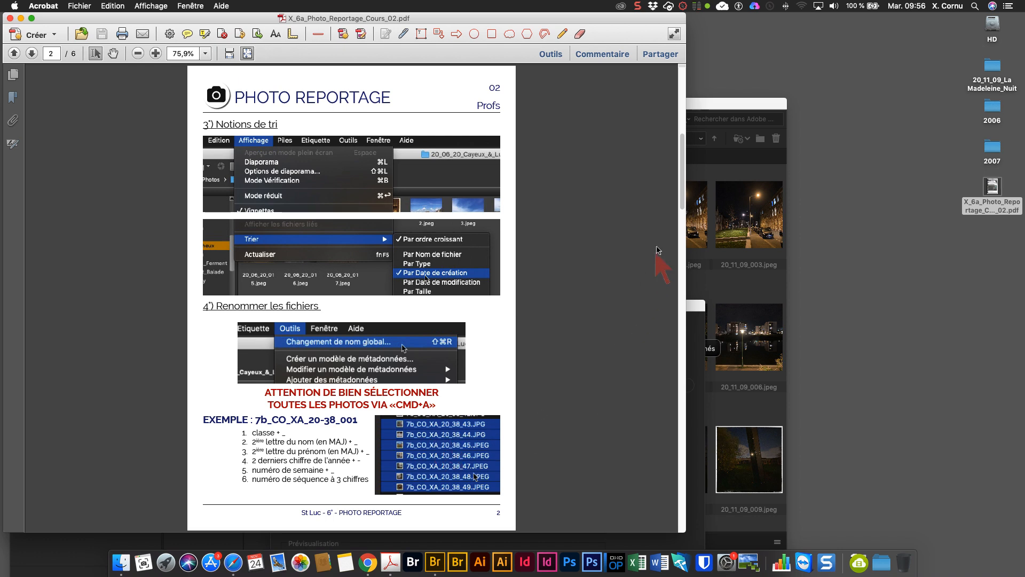
pyautogui.moveTo(682, 208); pyautogui.dragTo(682, 267)
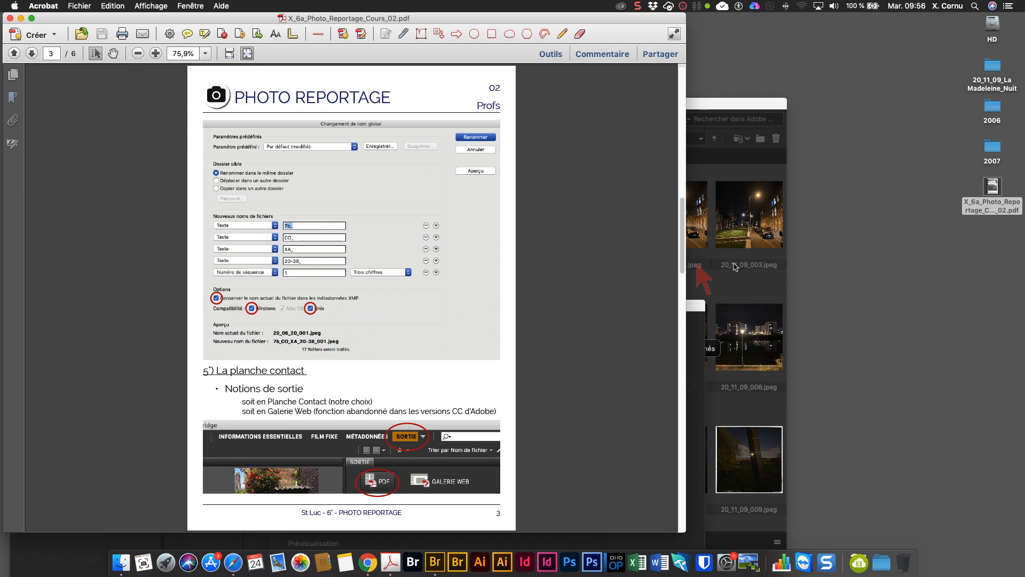
# - Return to Bridge and cancel the batch rename dialog
pyautogui.click(753, 277)
pyautogui.moveTo(573, 309); pyautogui.dragTo(533, 88)
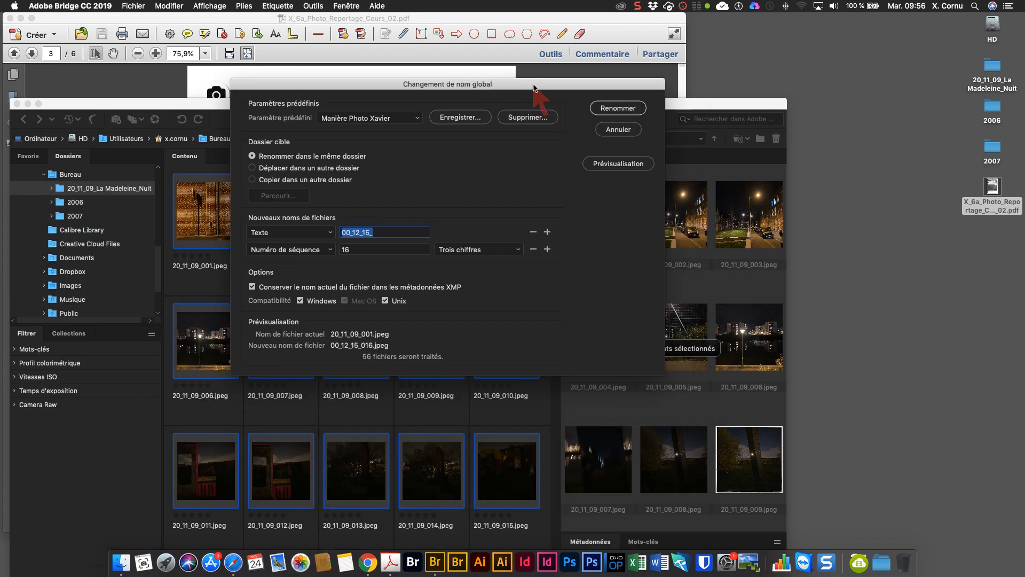
pyautogui.click(618, 130)
# - Sort the folder's thumbnails by creation date
pyautogui.moveTo(590, 103); pyautogui.dragTo(612, 38)
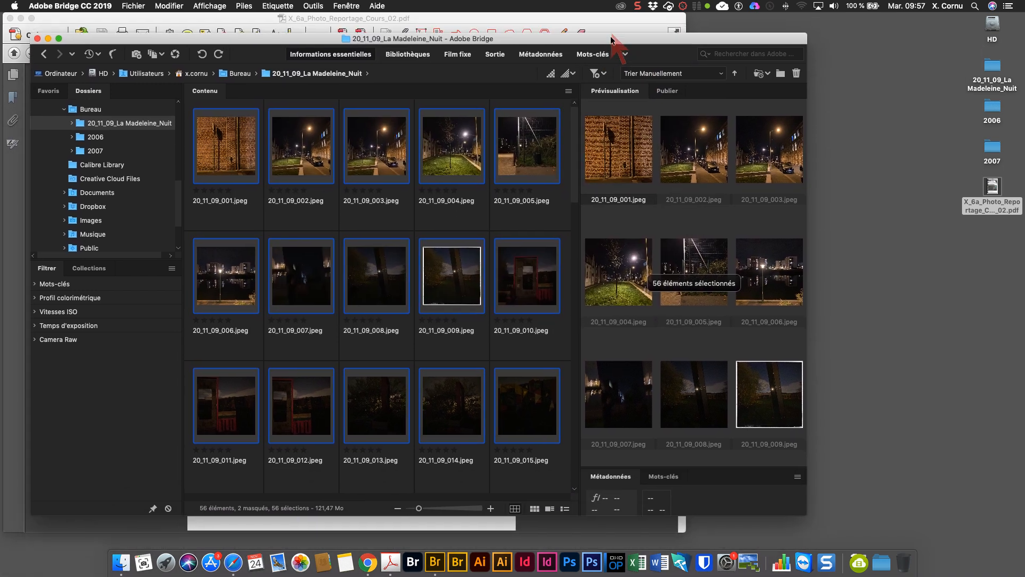
pyautogui.click(212, 7)
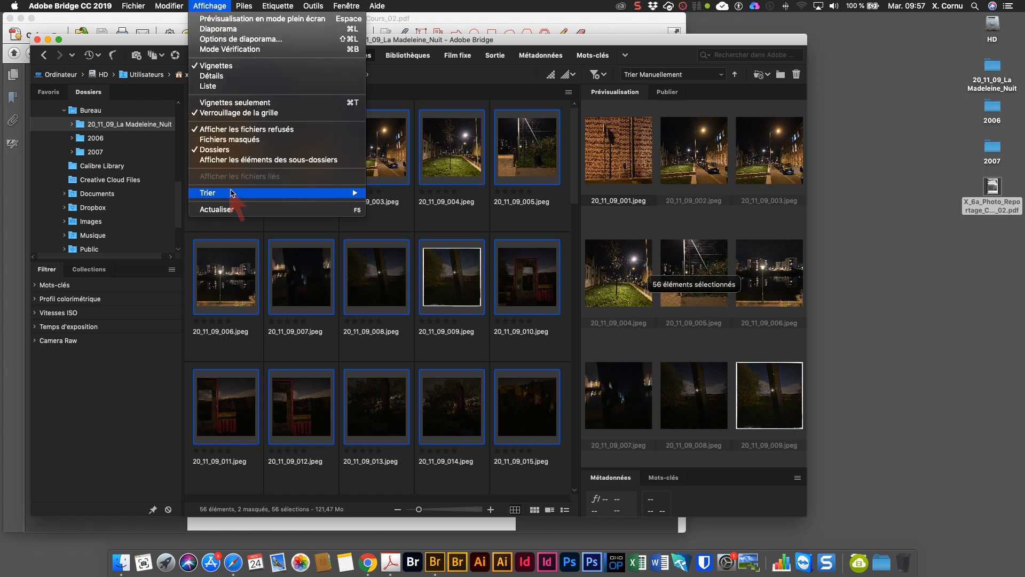
pyautogui.moveTo(233, 193)
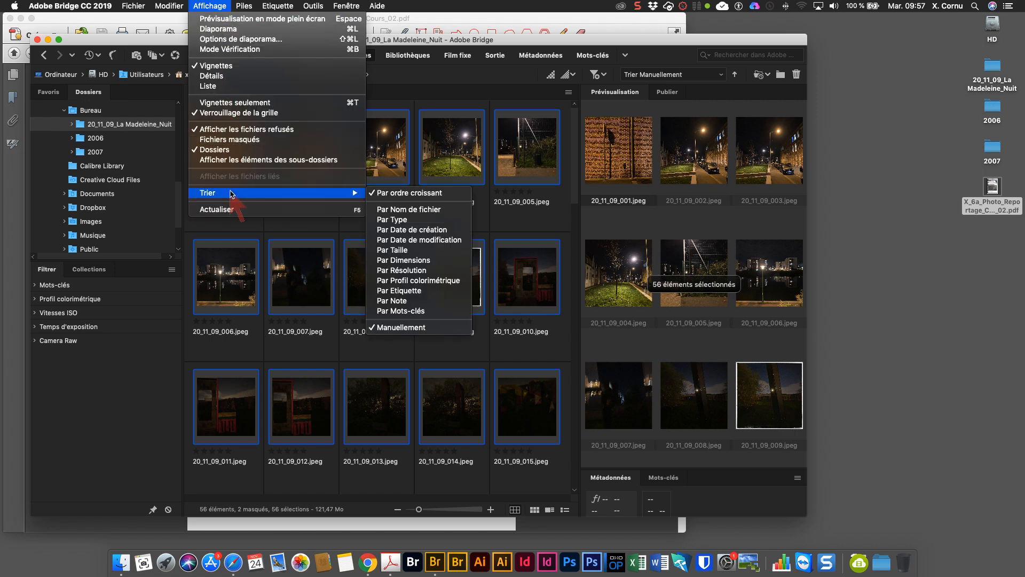
pyautogui.click(407, 230)
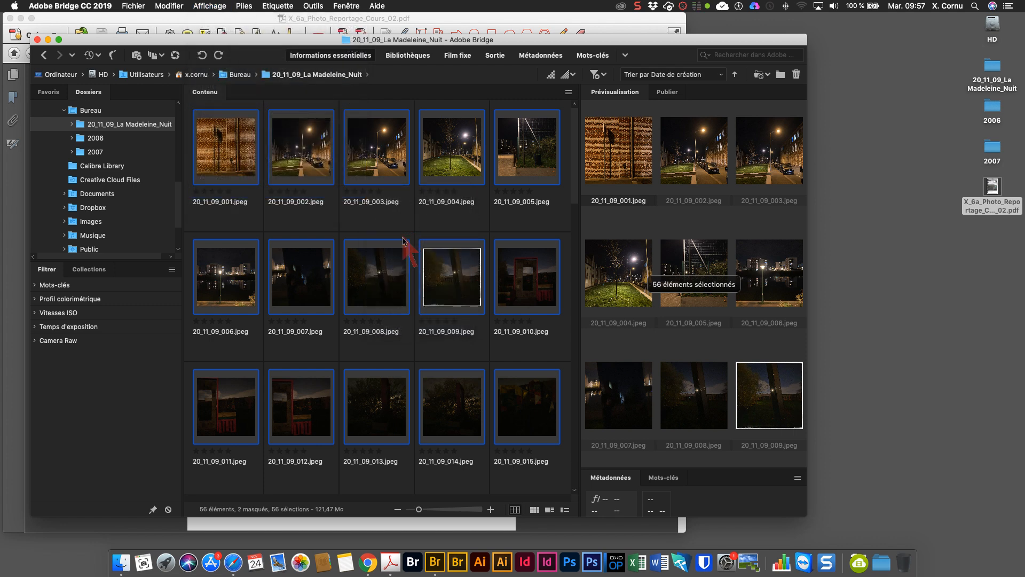
# - Preview photos 008 and 009, widening the preview panel and enlarging the metadata panel
pyautogui.scroll(-7, 403, 261)
pyautogui.scroll(7, 403, 262)
pyautogui.click(387, 289)
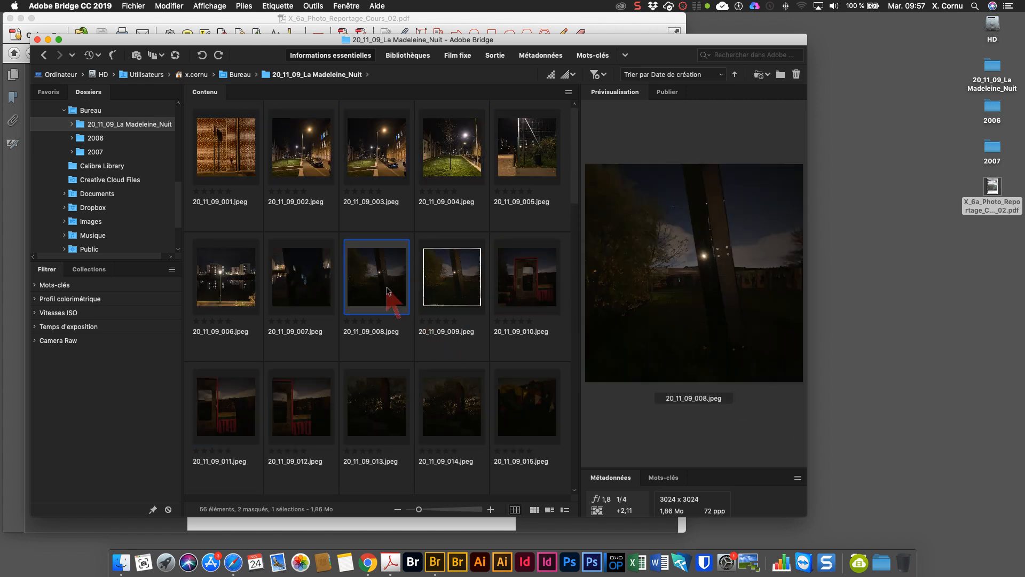
pyautogui.click(461, 278)
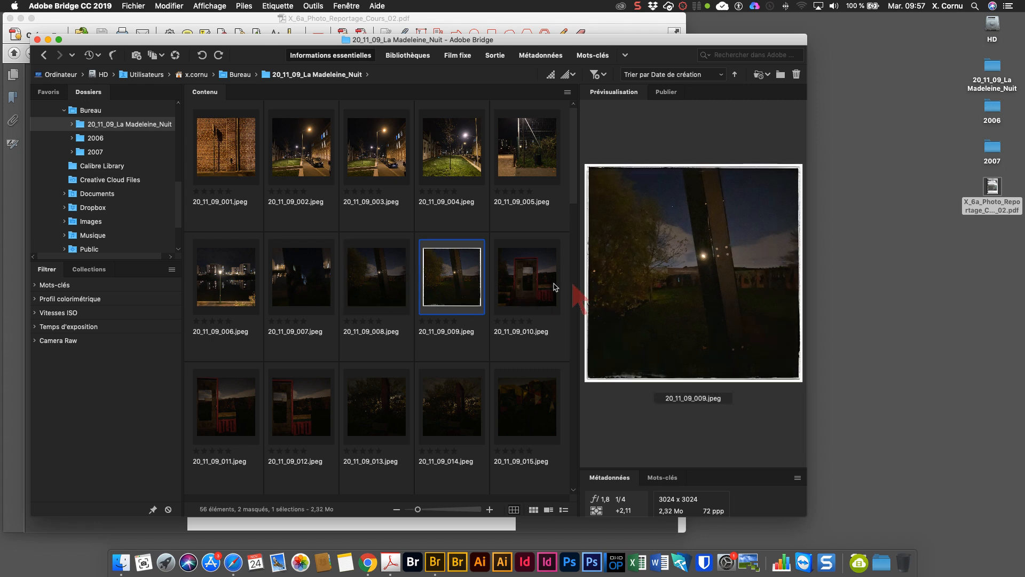
pyautogui.moveTo(578, 286); pyautogui.dragTo(432, 286)
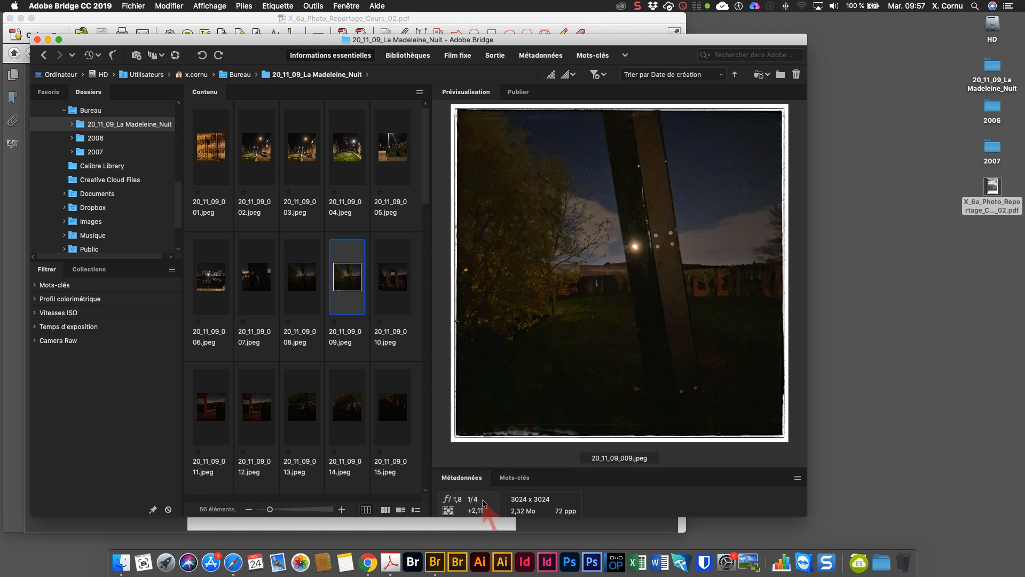
pyautogui.moveTo(577, 468); pyautogui.dragTo(579, 409)
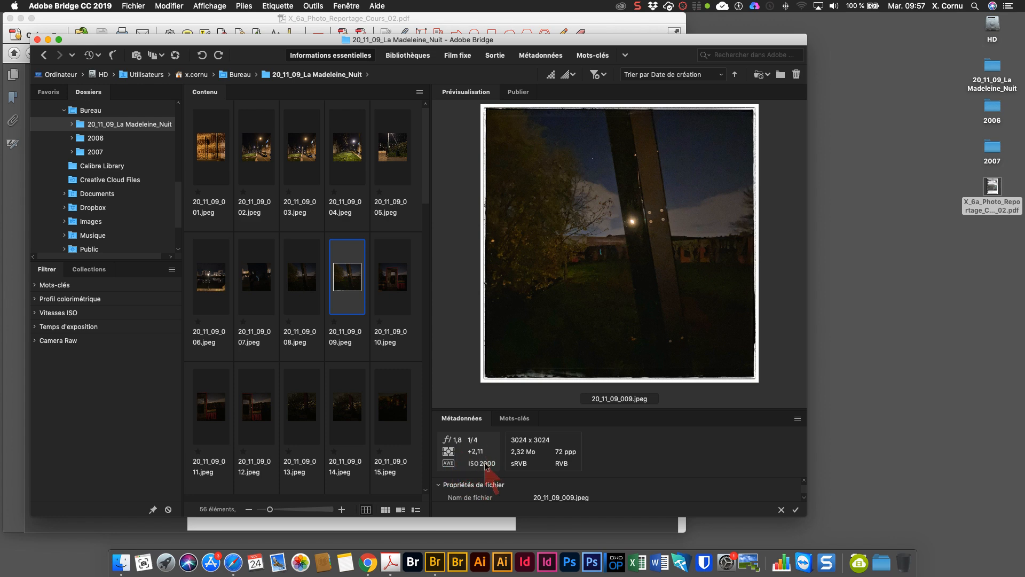
# - Preview photos 006, 002 and 003 with their metadata
pyautogui.click(211, 288)
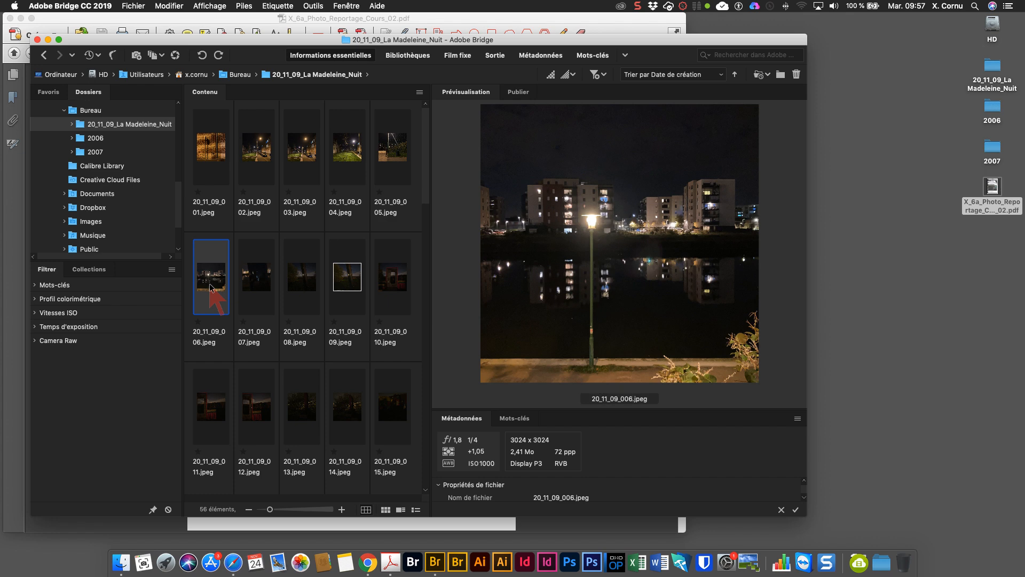
pyautogui.click(263, 170)
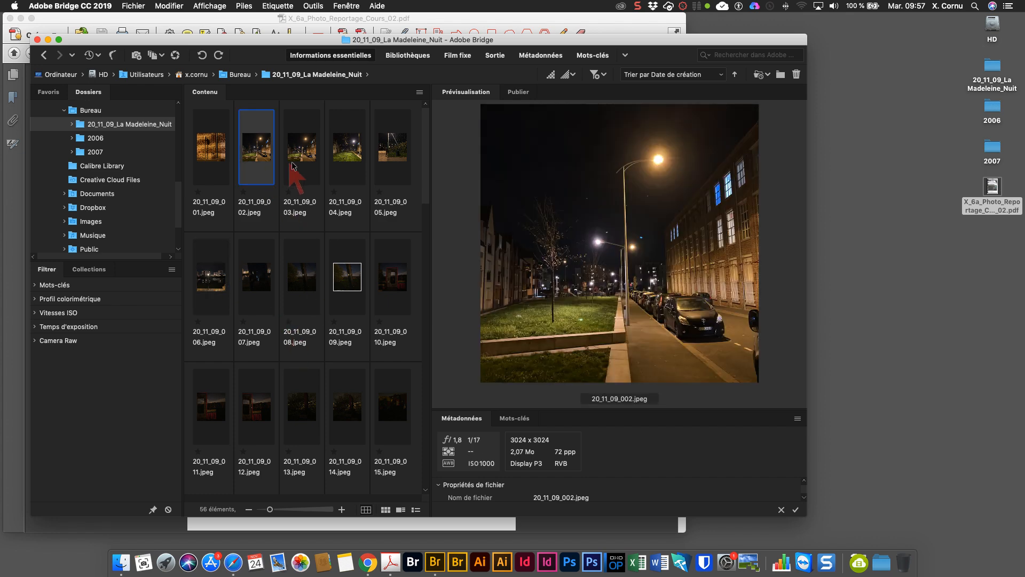
pyautogui.click(294, 164)
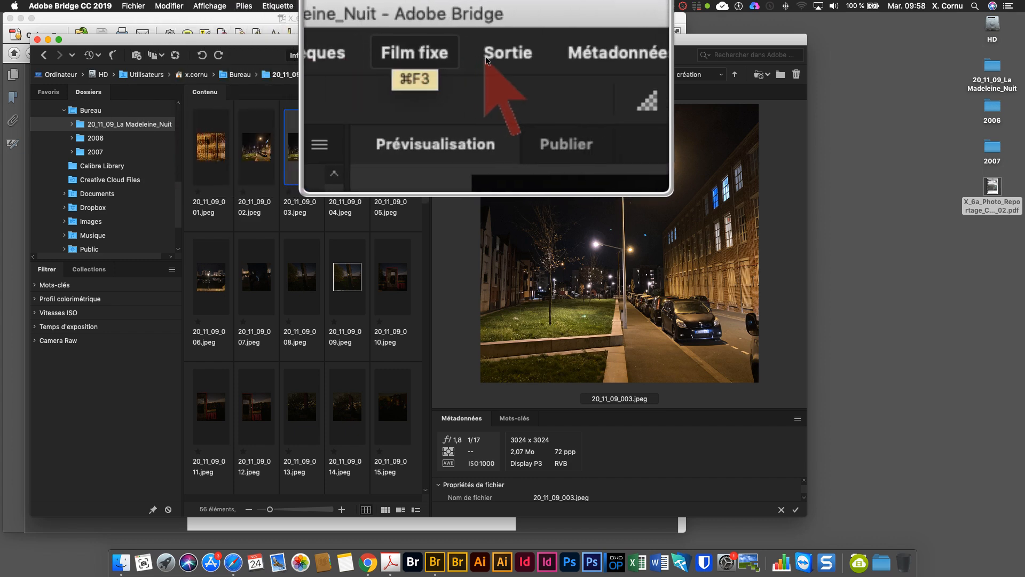
# - Switch to the Sortie workspace, place all photos on the Mod St Luc contact sheet, and browse its pages
pyautogui.click(487, 60)
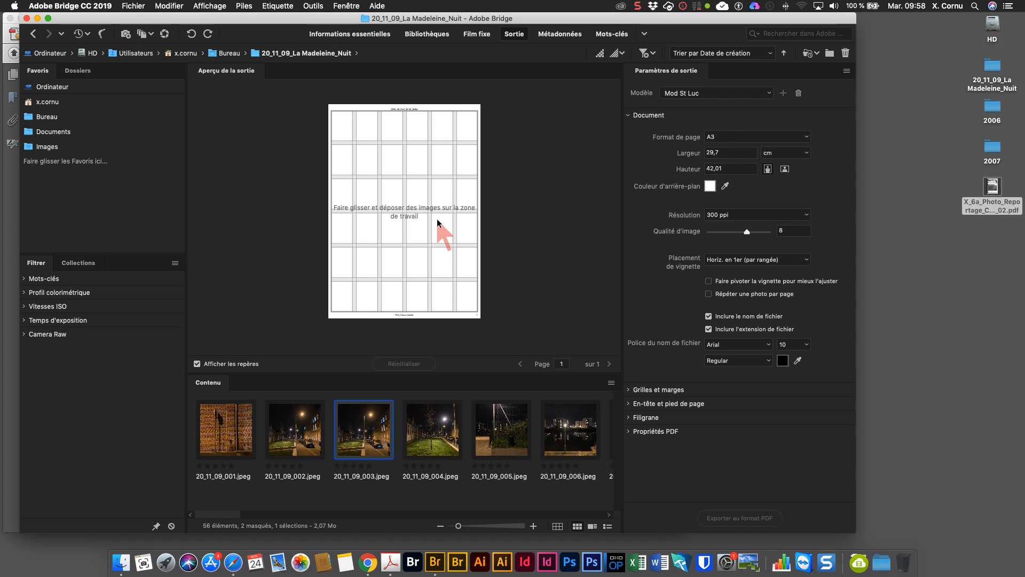
pyautogui.click(231, 441)
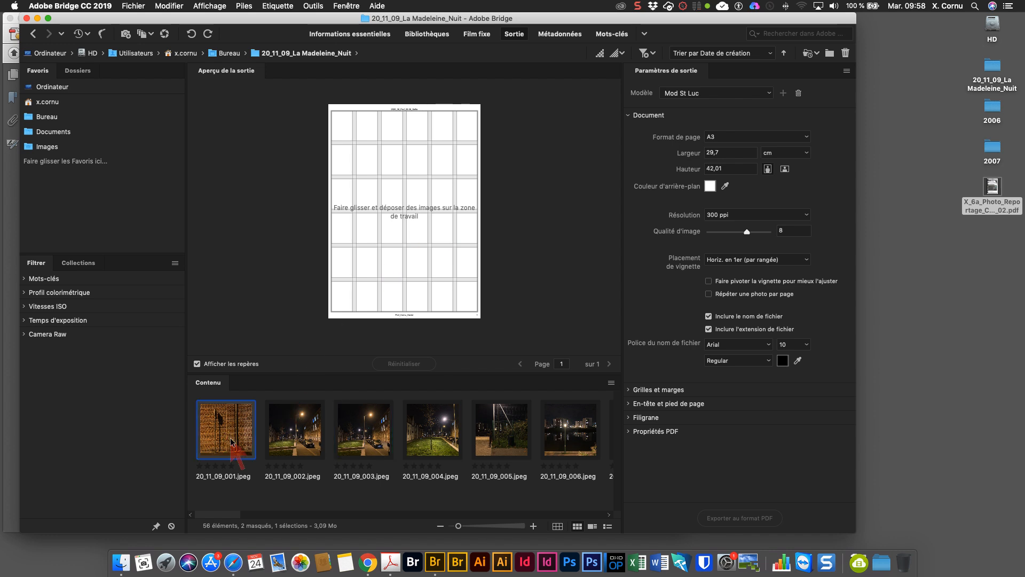
pyautogui.press('super+a')
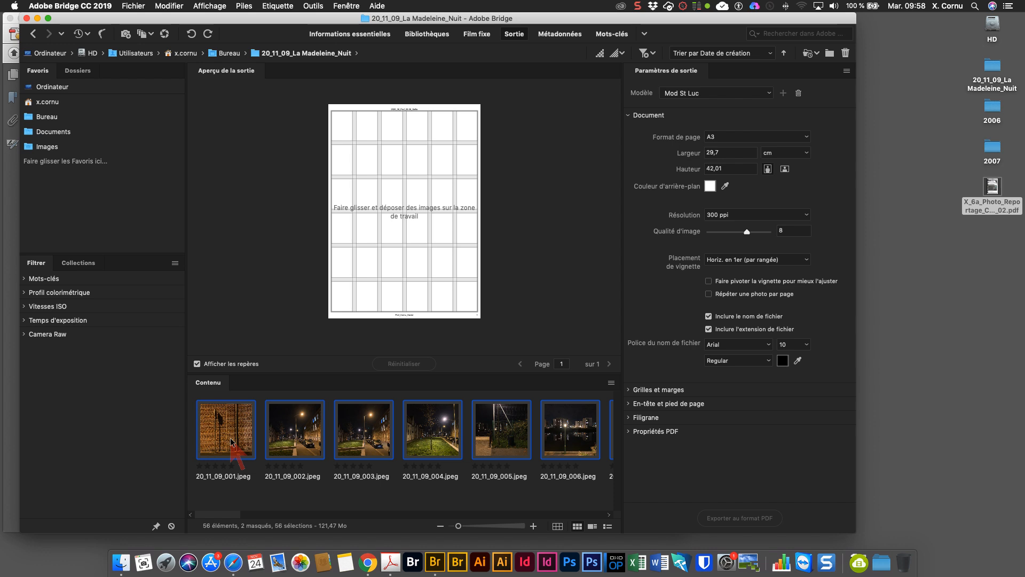
pyautogui.moveTo(242, 431); pyautogui.dragTo(379, 261)
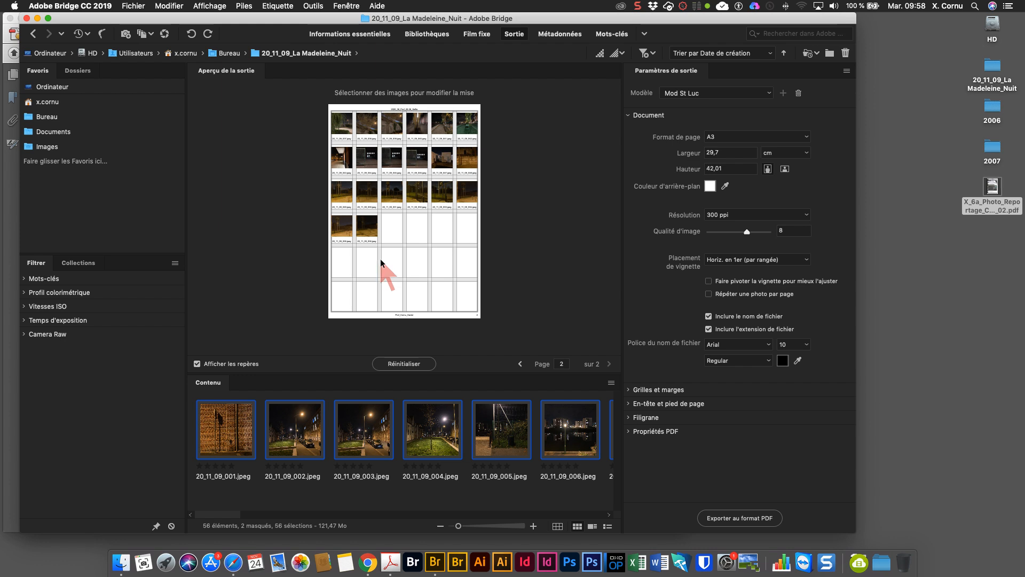
pyautogui.click(523, 364)
pyautogui.click(609, 364)
# - Return to the first preview page and set the contact sheet's image quality to 9
pyautogui.click(521, 364)
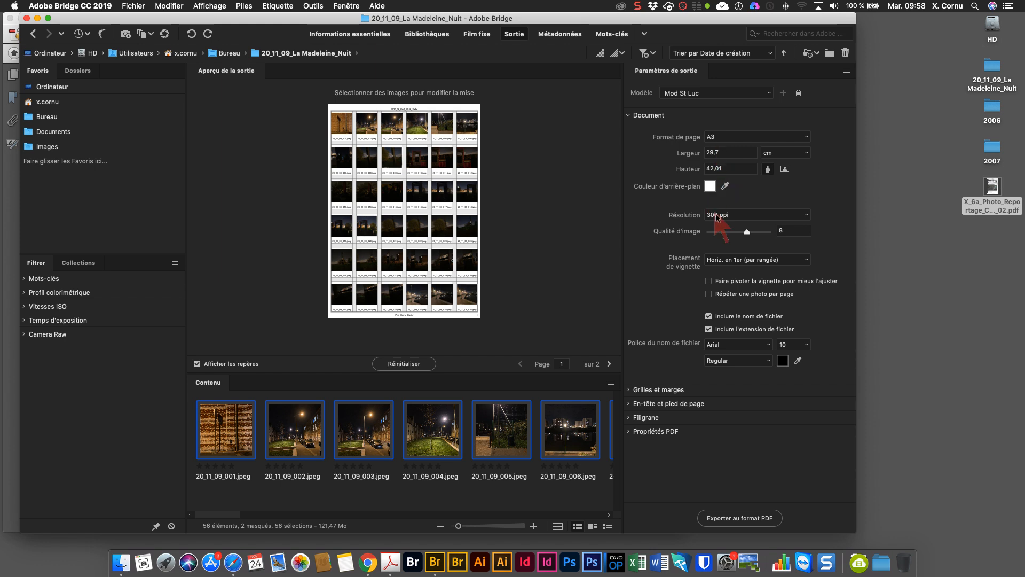
pyautogui.moveTo(748, 231); pyautogui.dragTo(751, 230)
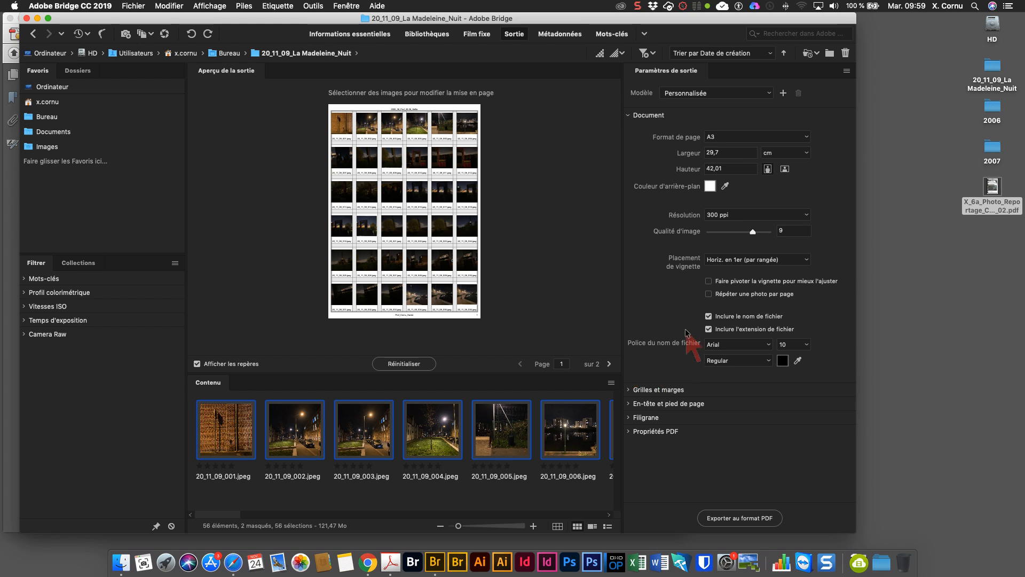
pyautogui.click(628, 115)
pyautogui.click(629, 116)
pyautogui.click(629, 115)
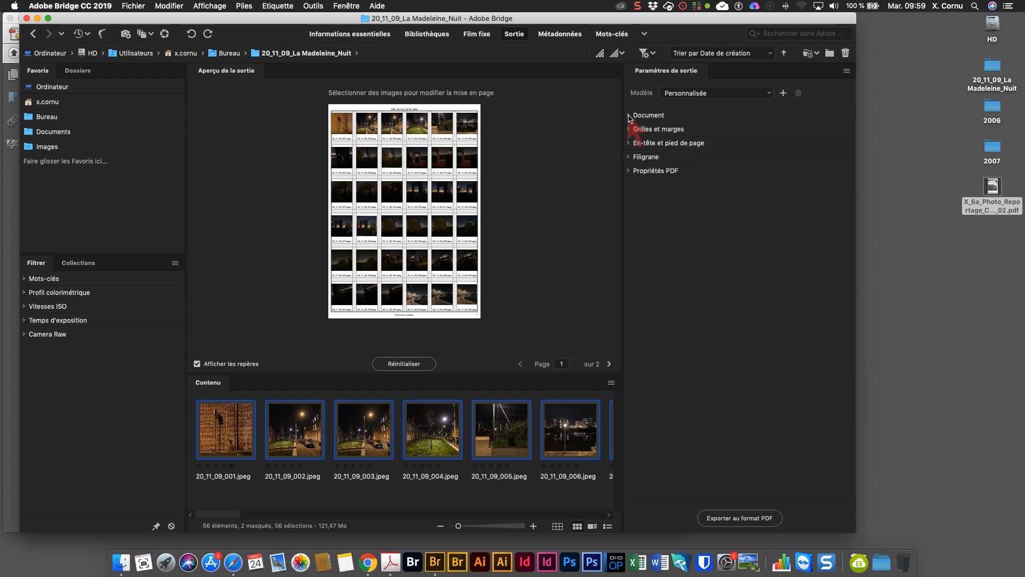
pyautogui.click(629, 115)
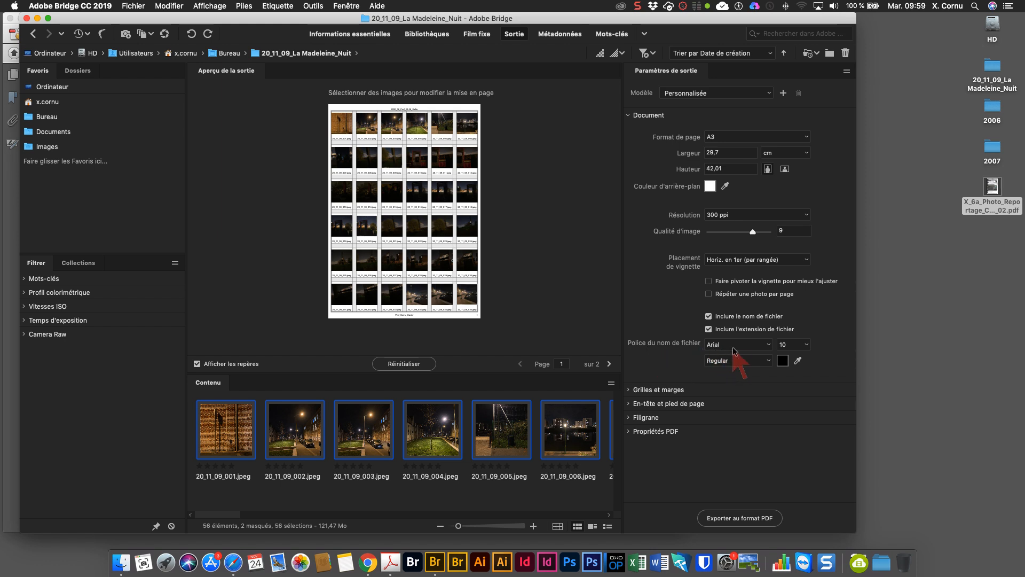
# - Set the file name font size to 9 and collapse the Document settings
pyautogui.click(807, 344)
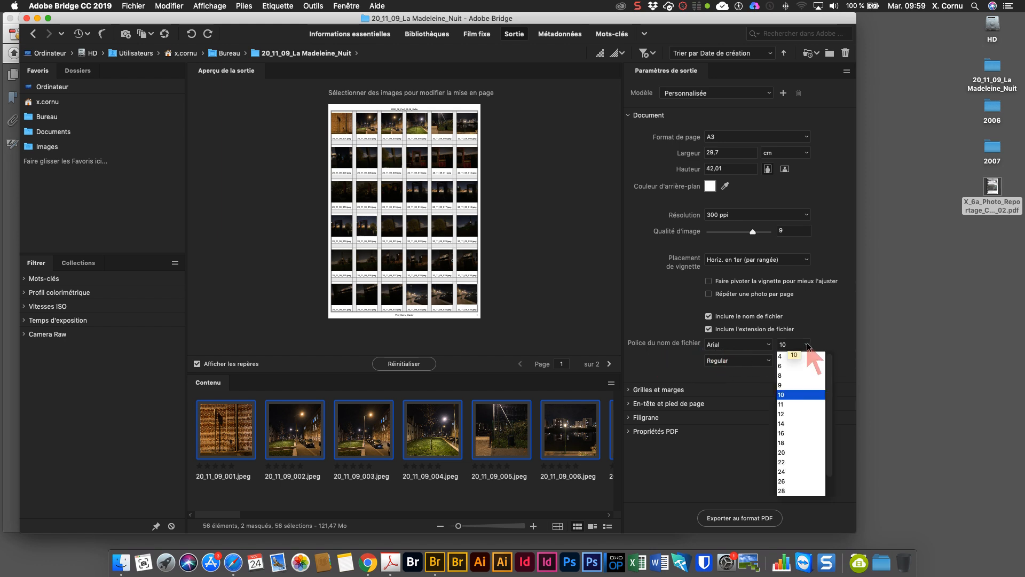
pyautogui.click(790, 385)
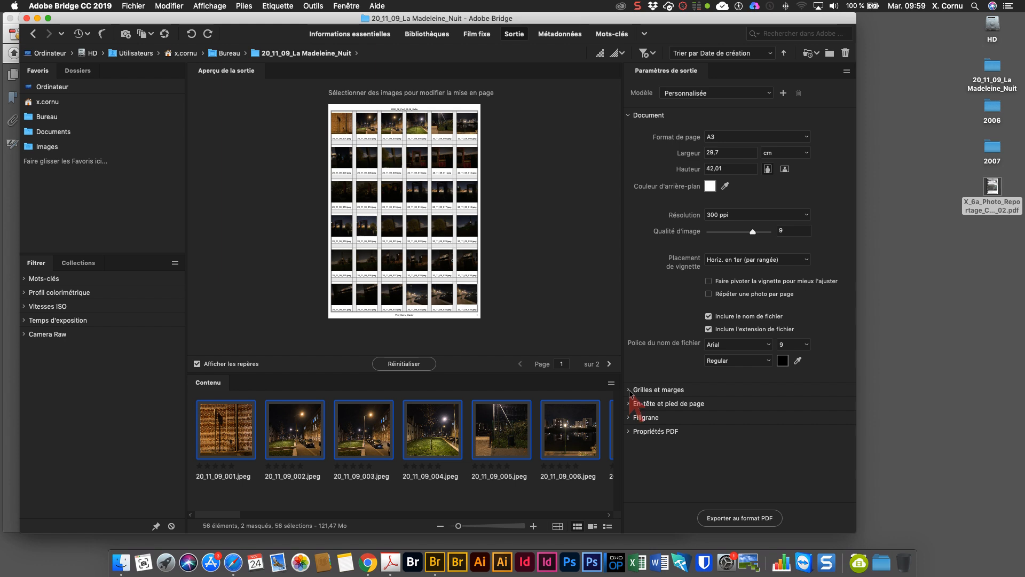
pyautogui.click(629, 115)
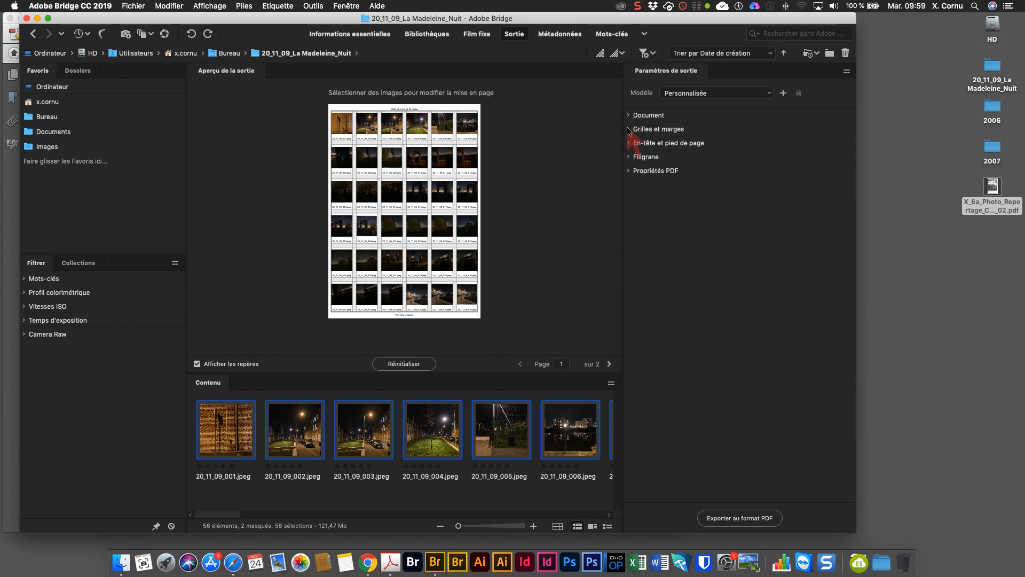
# - Open the grid and margin settings and set the bottom margin to 0,5 cm
pyautogui.click(629, 129)
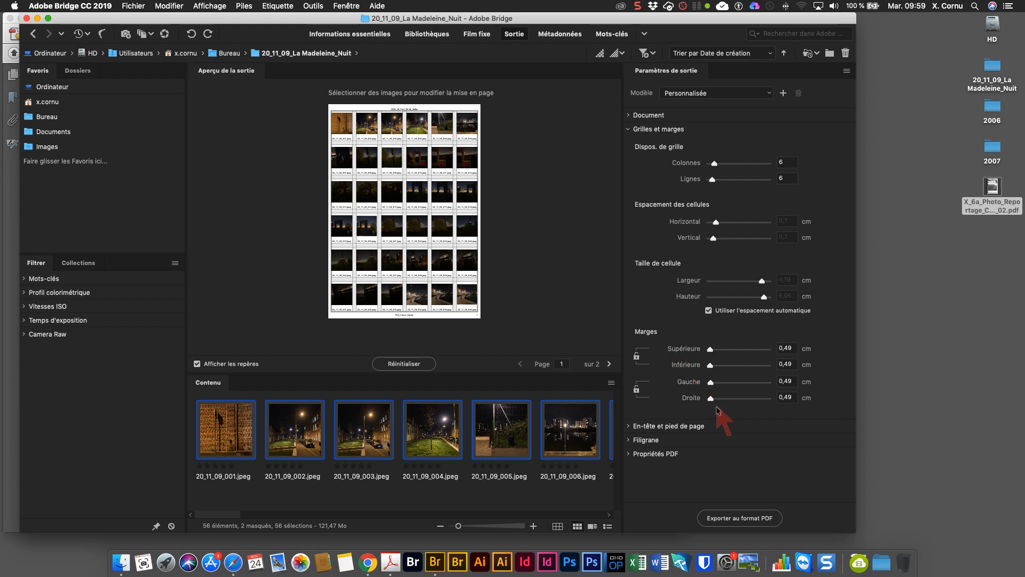
pyautogui.moveTo(710, 366); pyautogui.dragTo(741, 366)
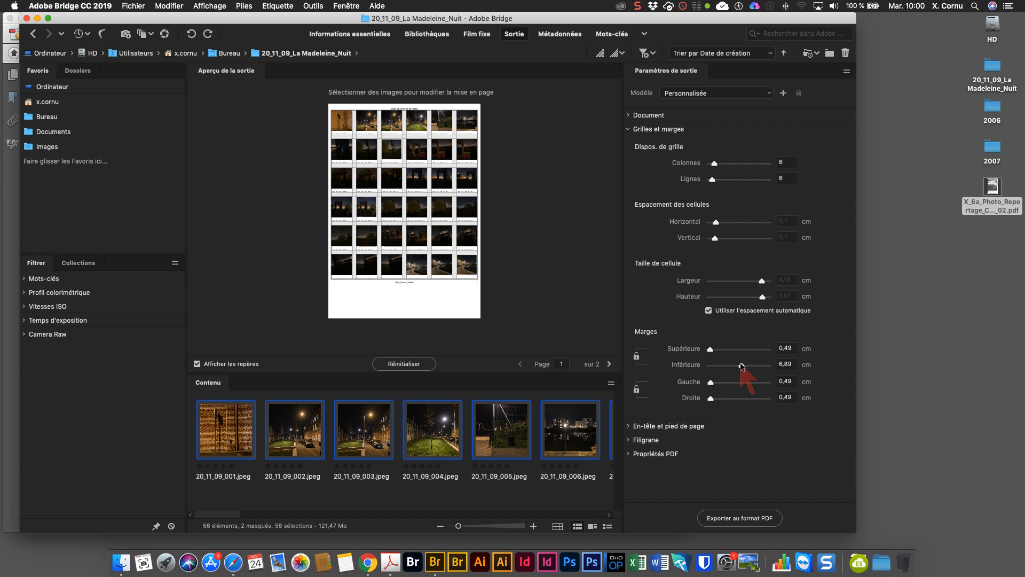
pyautogui.moveTo(741, 366); pyautogui.dragTo(661, 363)
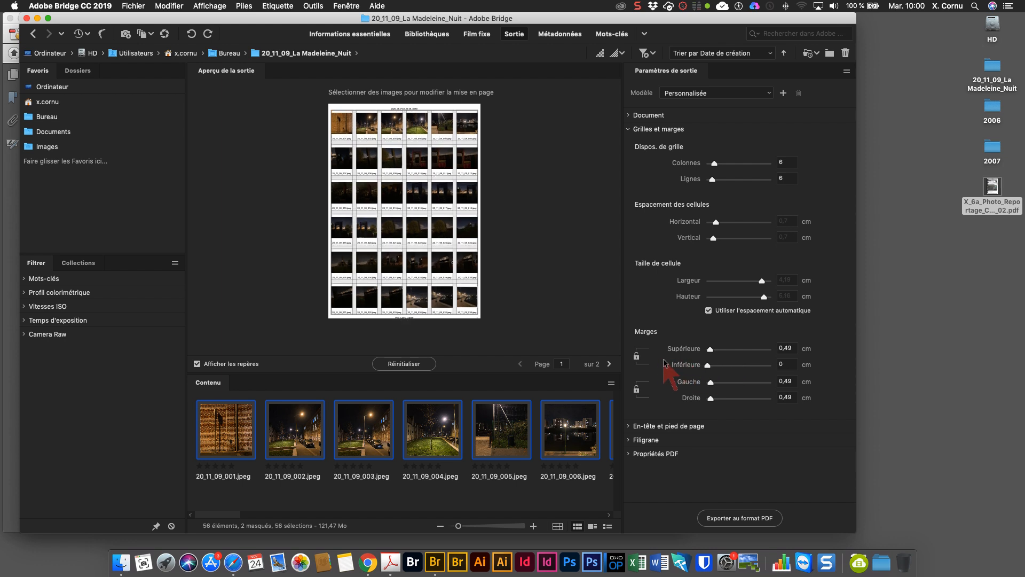
pyautogui.click(785, 366)
pyautogui.write('0,5')
pyautogui.press('Tab')
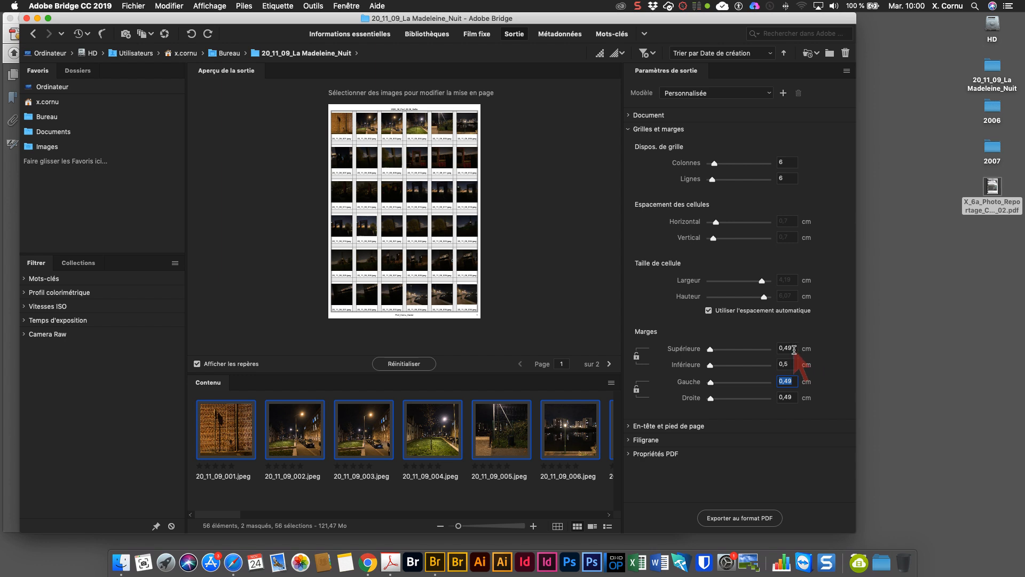
# - Set the top, left and right margins to 0,5 cm
pyautogui.moveTo(792, 347); pyautogui.dragTo(767, 350)
pyautogui.write('0,5')
pyautogui.press('Tab')
pyautogui.press('Tab')
pyautogui.write('0,5')
pyautogui.press('Tab')
pyautogui.write('0')
pyautogui.press('Tab')
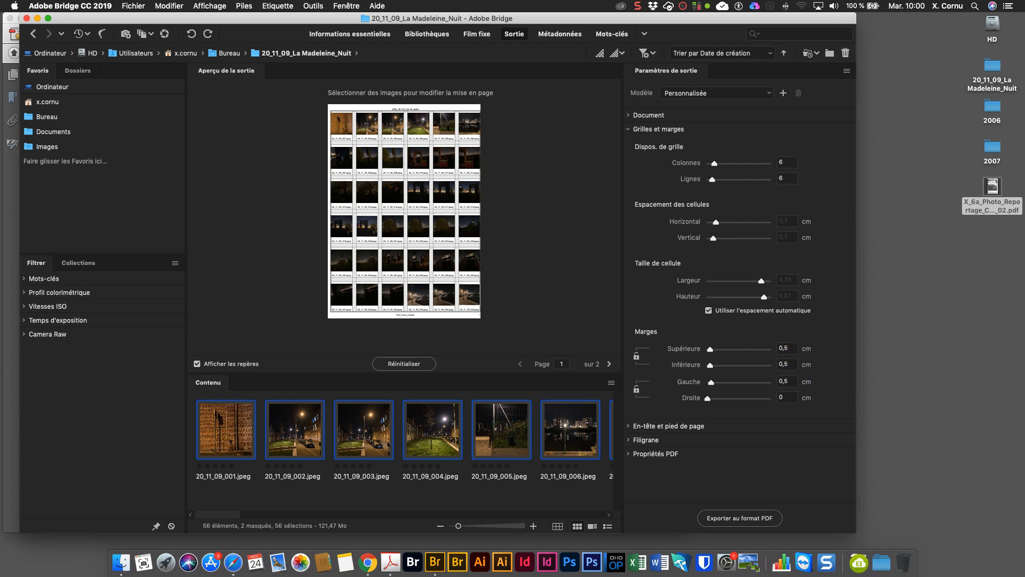
pyautogui.click(787, 397)
pyautogui.write(',5')
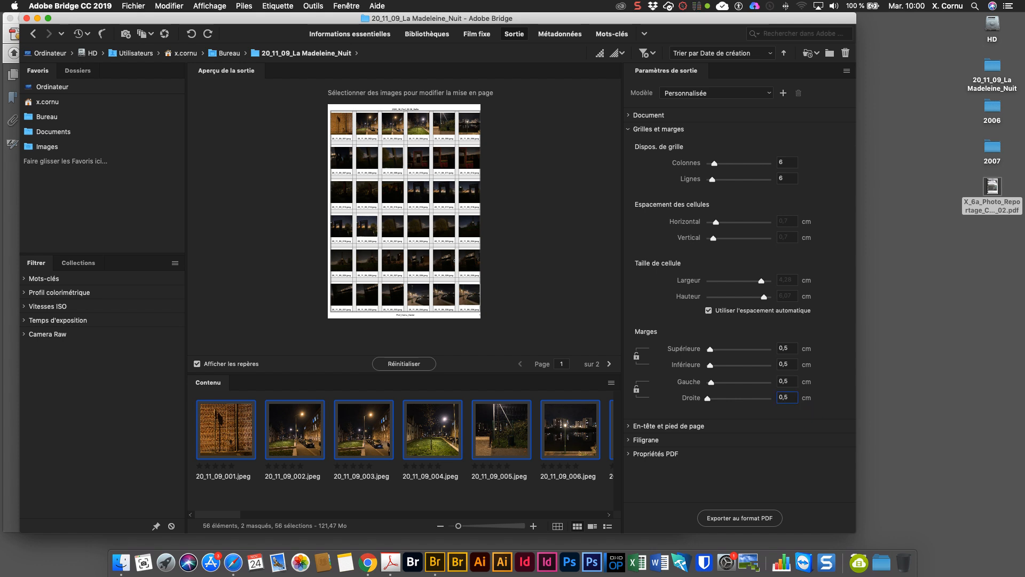
pyautogui.press('Tab')
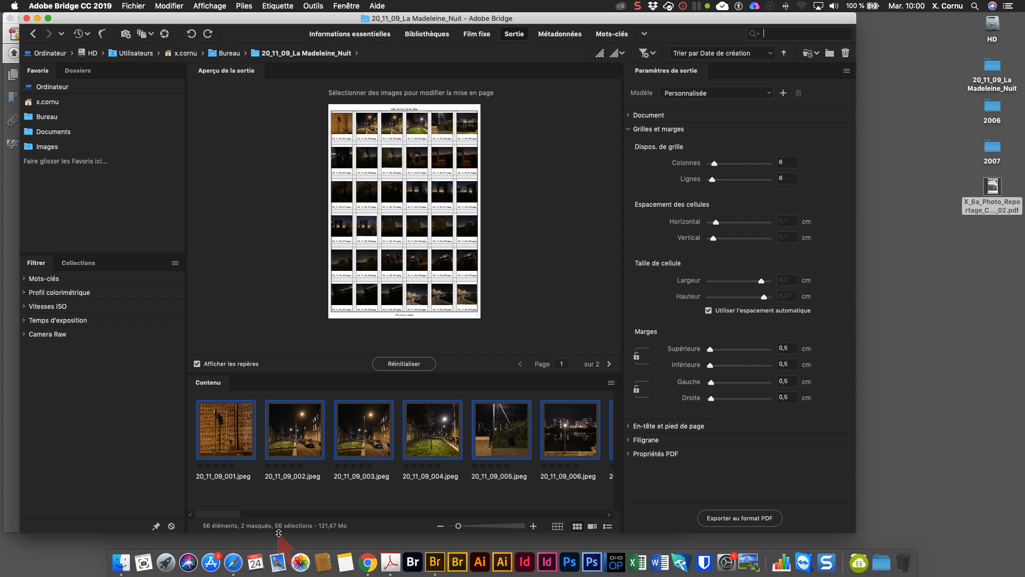
# - Browse the preview pages and try a grid of 4 columns and 7 rows
pyautogui.click(609, 363)
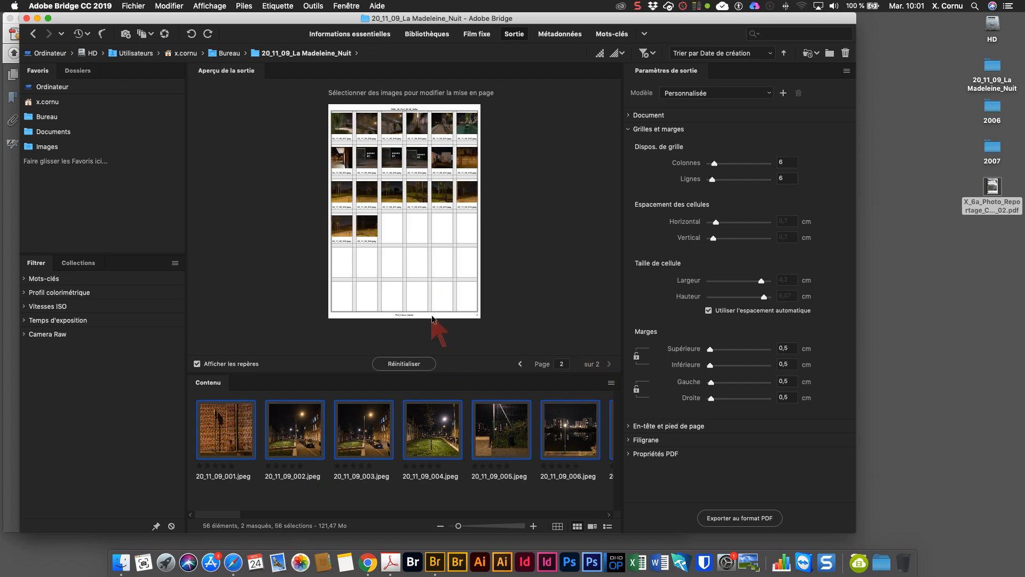
pyautogui.click(520, 364)
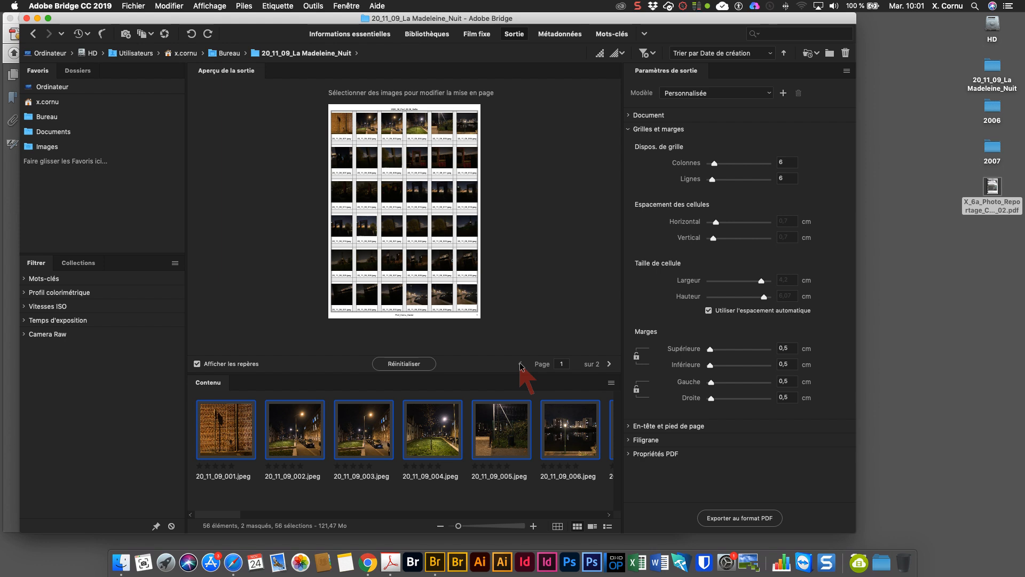
pyautogui.click(785, 161)
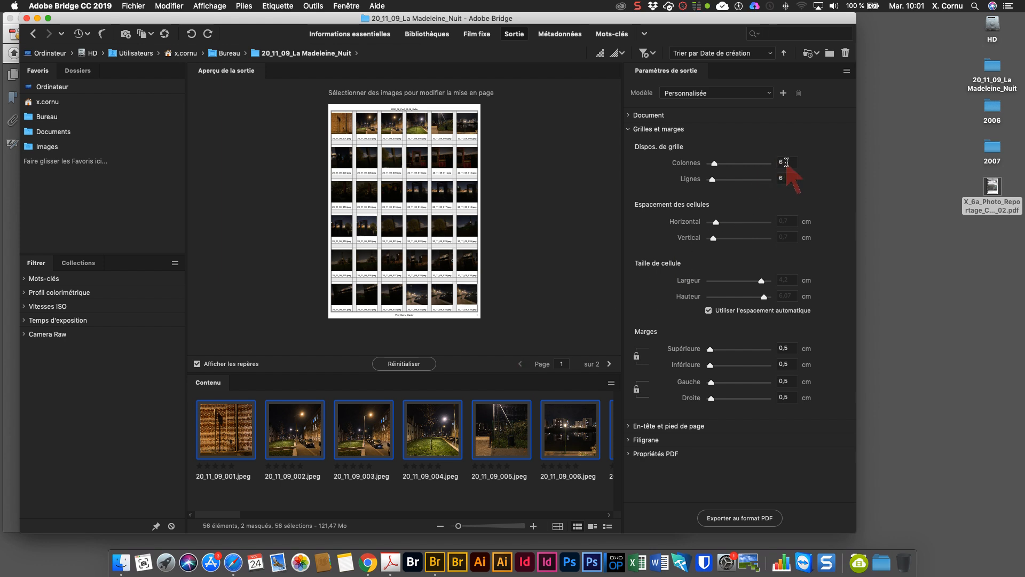
pyautogui.write('4')
pyautogui.press('Tab')
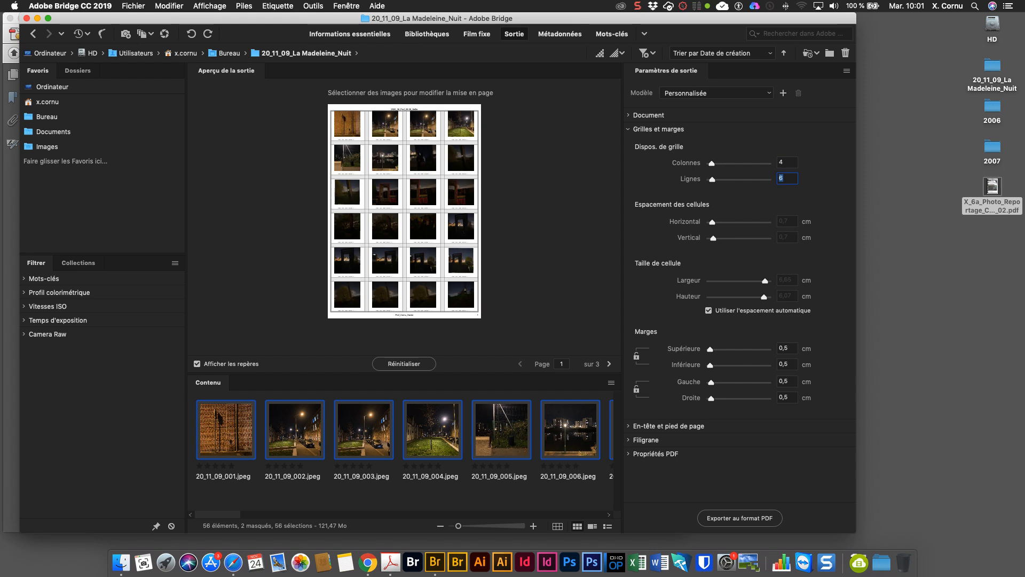
pyautogui.write('7')
pyautogui.press('Tab')
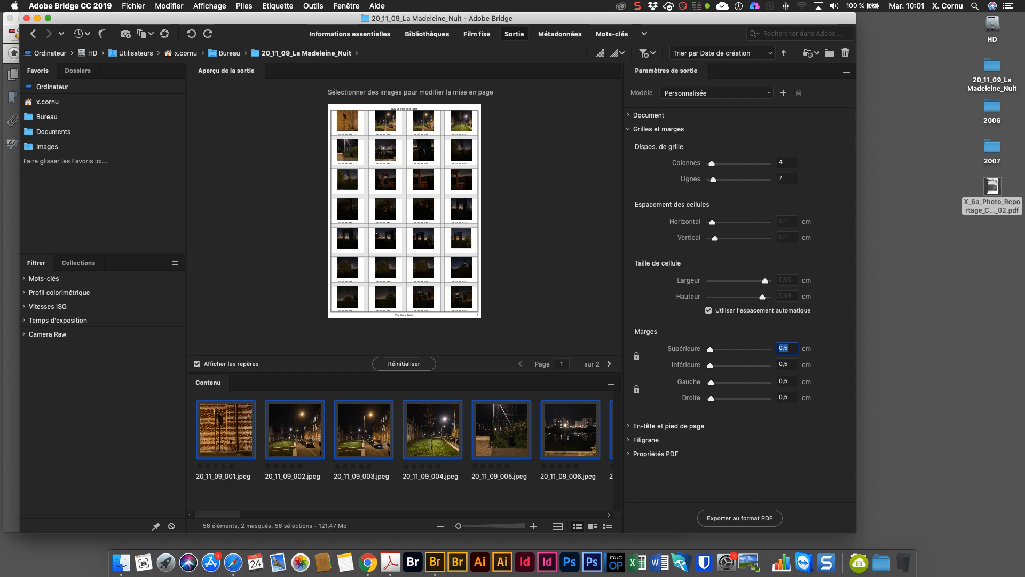
# - Try a grid of 5 columns and 3 rows
pyautogui.click(779, 162)
pyautogui.write('5')
pyautogui.press('Tab')
pyautogui.write('3')
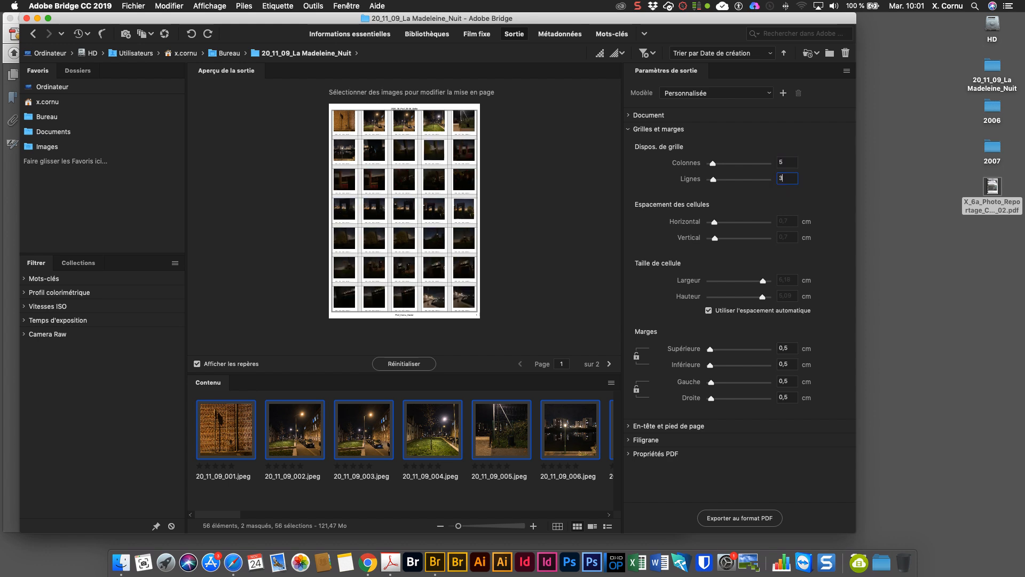
pyautogui.press('Tab')
# - Try a grid of 3 columns and 5 rows
pyautogui.click(780, 161)
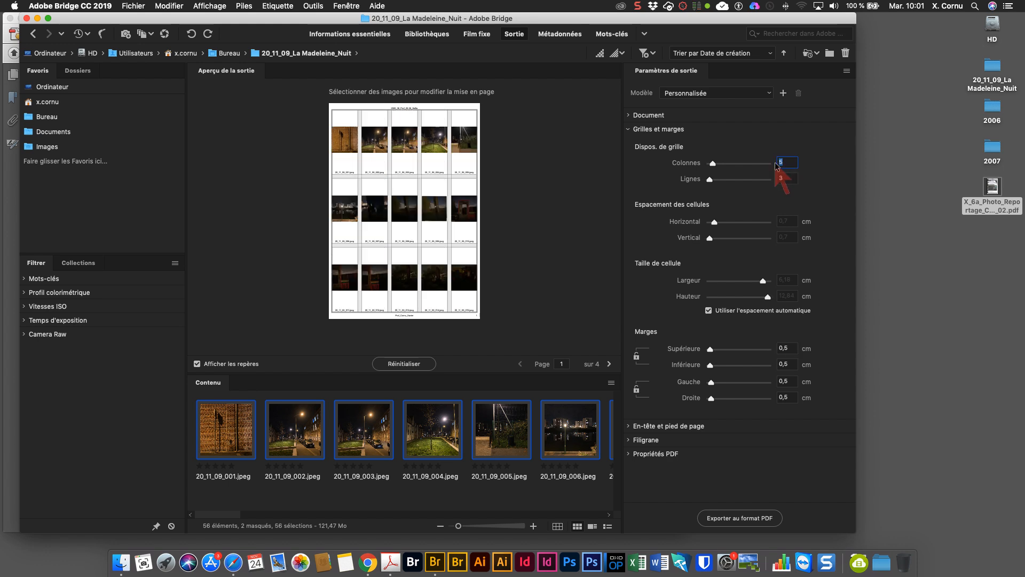
pyautogui.write('3')
pyautogui.press('Tab')
pyautogui.write('5')
pyautogui.press('Tab')
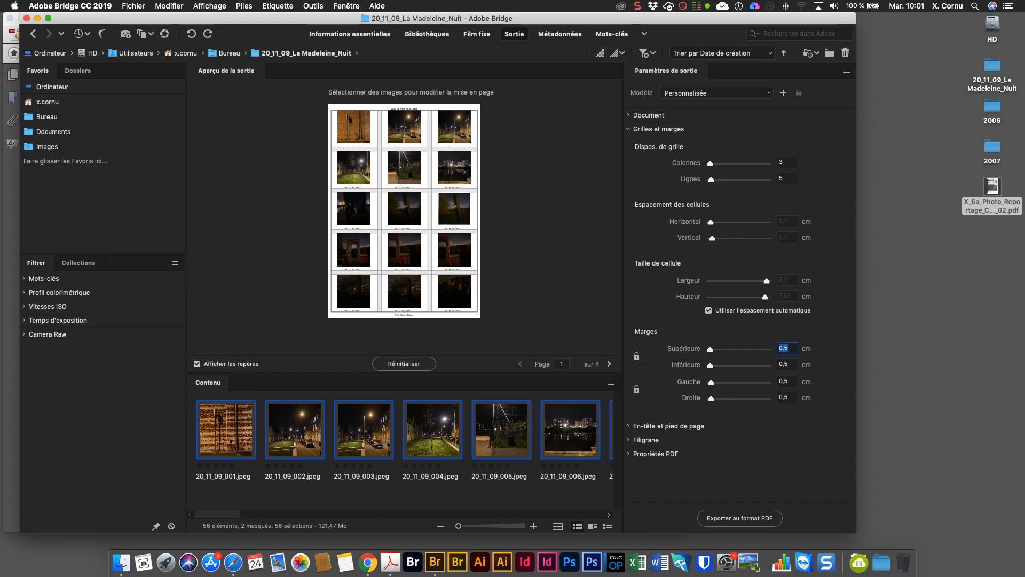
# - Set the grid to 5 columns and 6 rows and check both preview pages
pyautogui.click(778, 162)
pyautogui.write('5')
pyautogui.press('Tab')
pyautogui.write('6')
pyautogui.press('Tab')
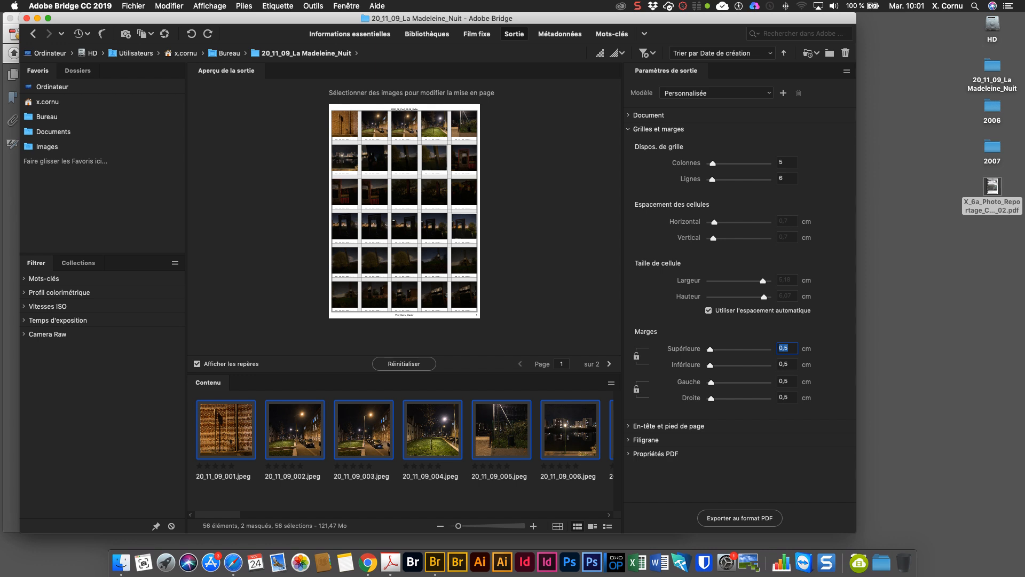
pyautogui.click(609, 364)
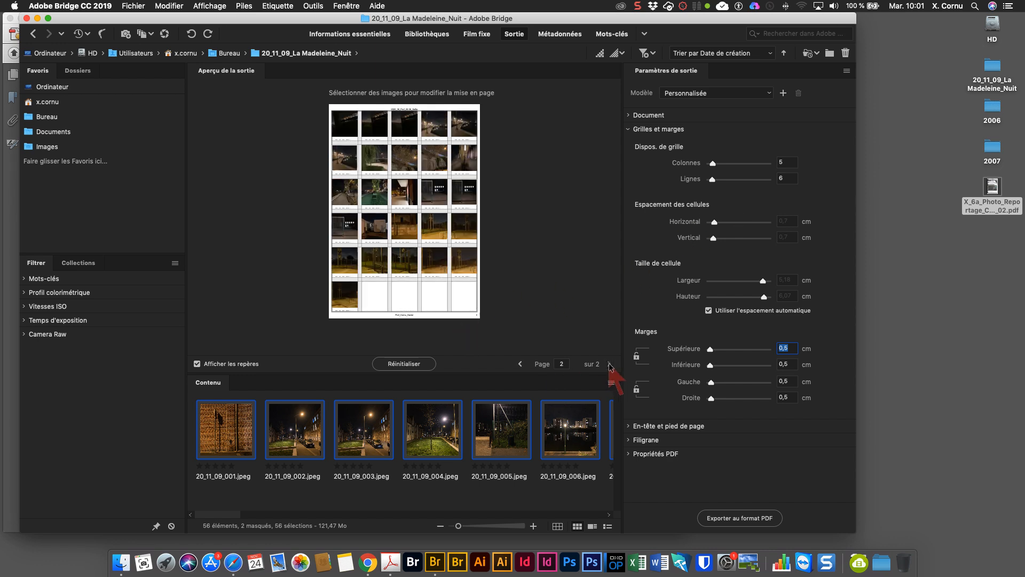
pyautogui.click(520, 363)
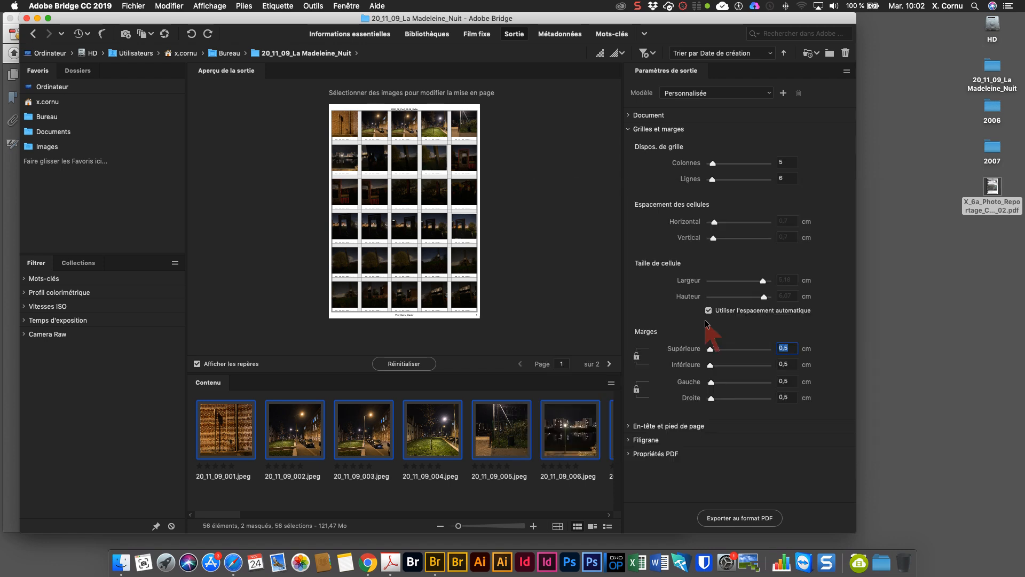
# - Review the header and footer, watermark and PDF properties settings
pyautogui.click(628, 129)
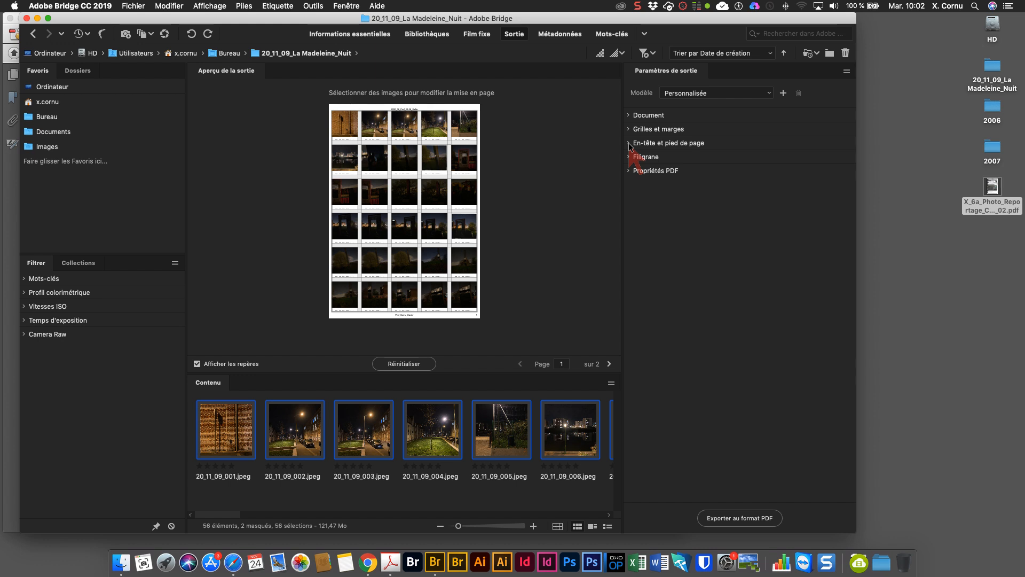
pyautogui.click(629, 144)
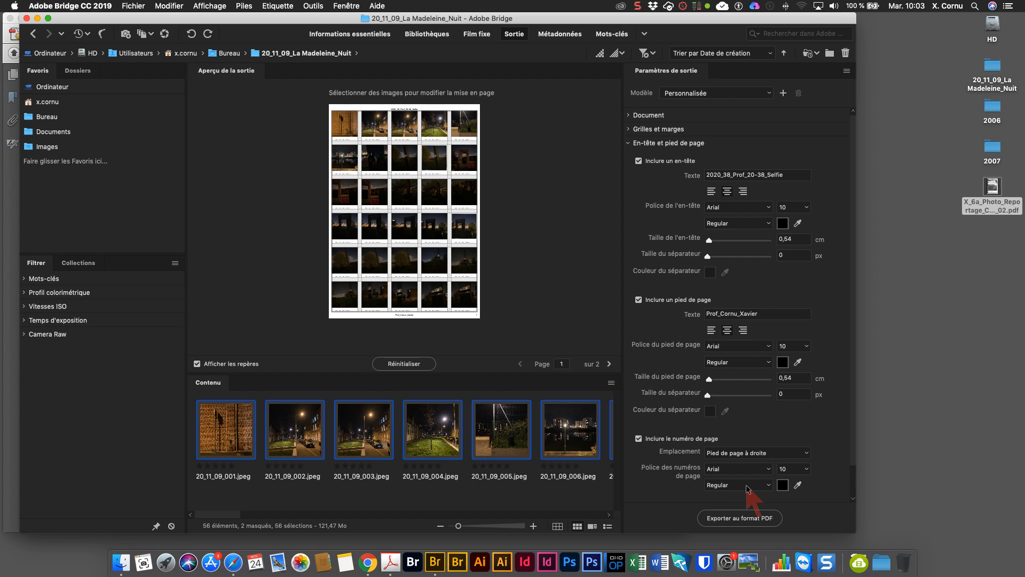
pyautogui.click(629, 144)
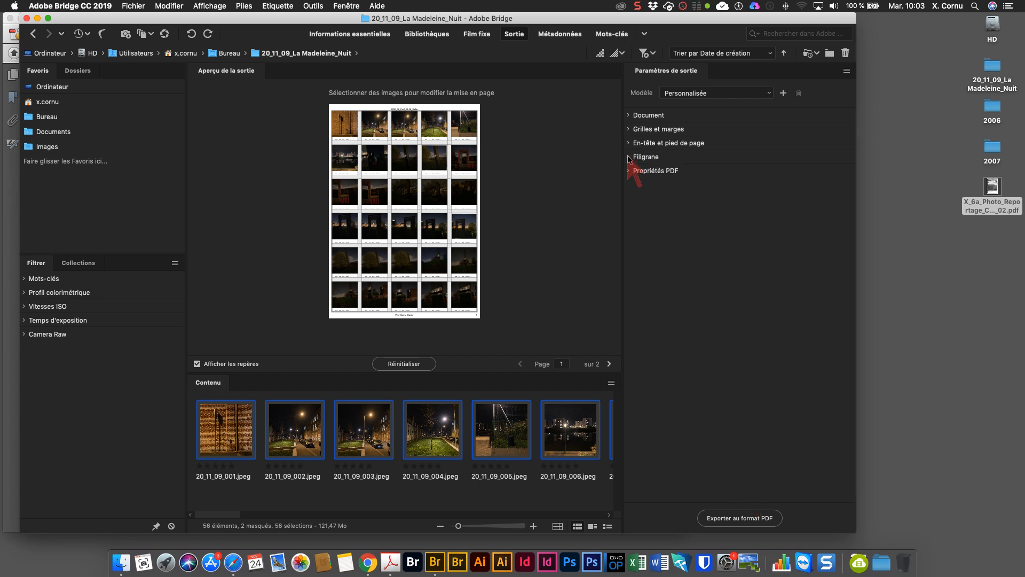
pyautogui.click(629, 158)
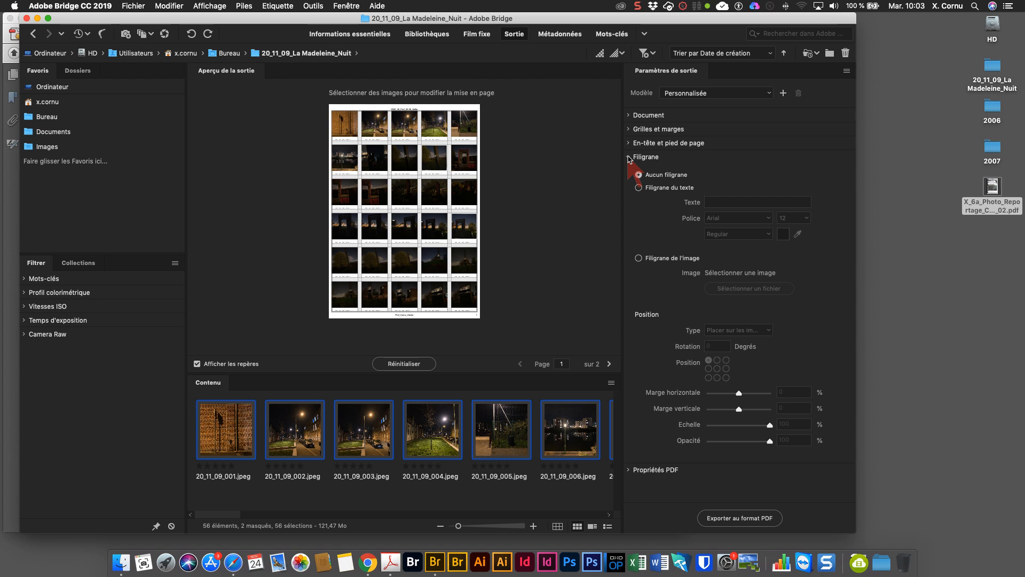
pyautogui.click(629, 157)
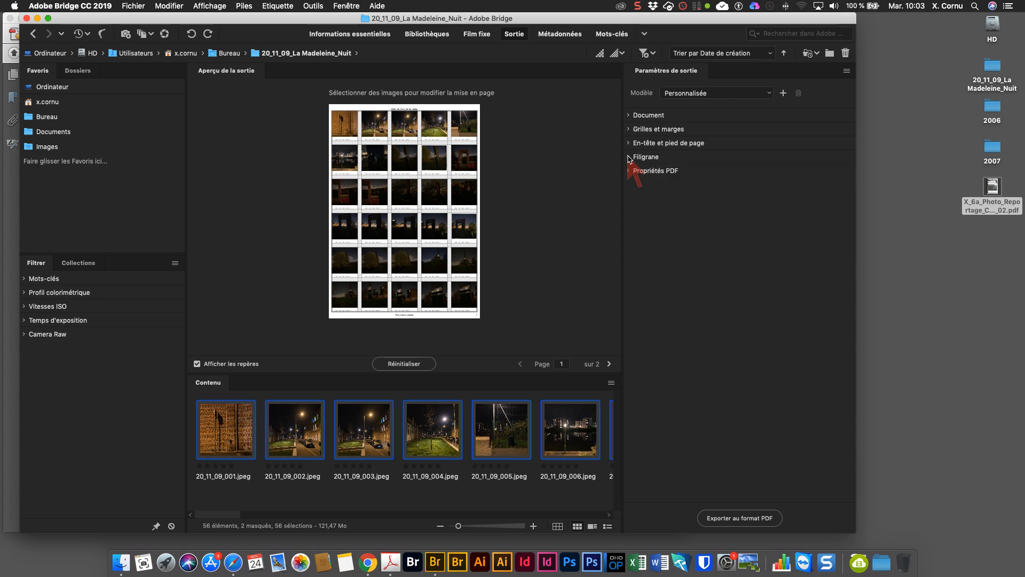
pyautogui.click(629, 172)
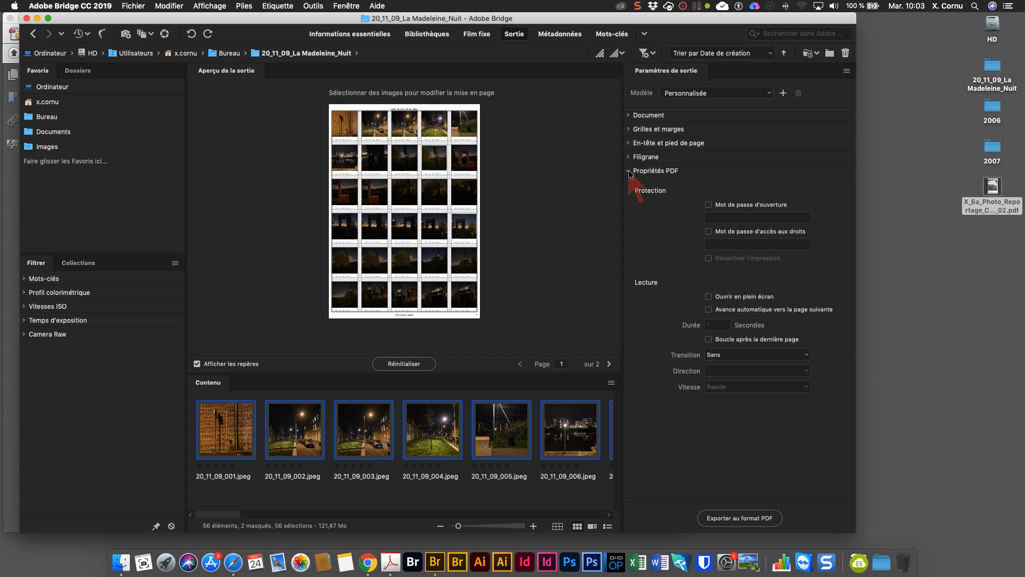
pyautogui.click(629, 171)
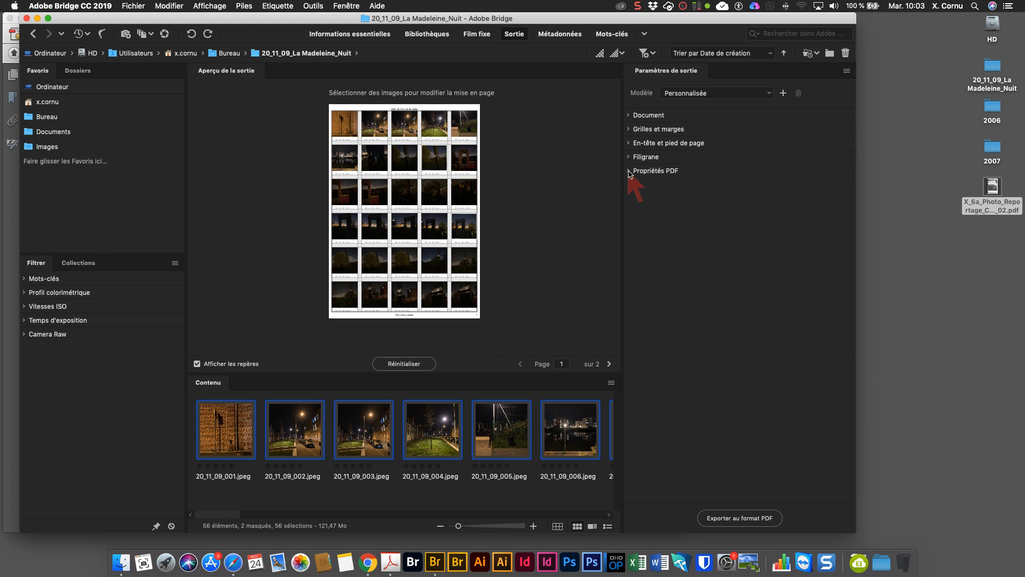
# - Export the contact sheet as a PDF saved on the Desktop, then view both pages of the exported PDF at full-page size
pyautogui.click(750, 518)
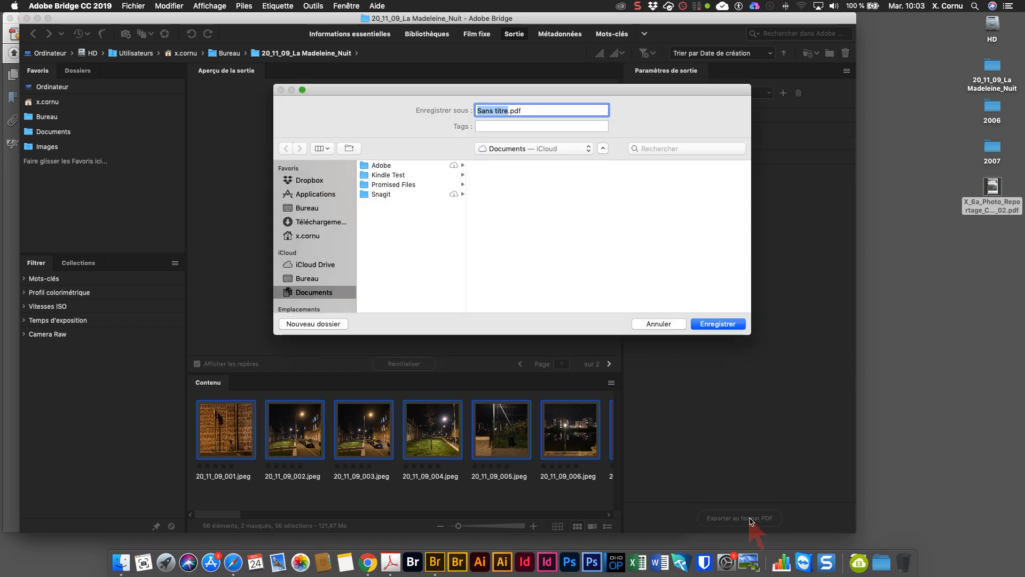
pyautogui.click(313, 279)
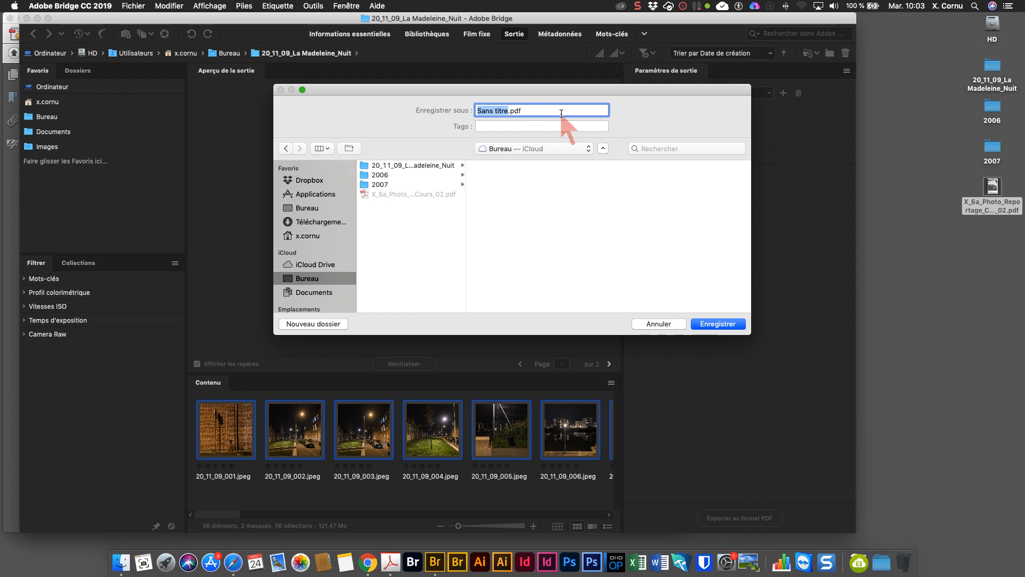
pyautogui.click(723, 325)
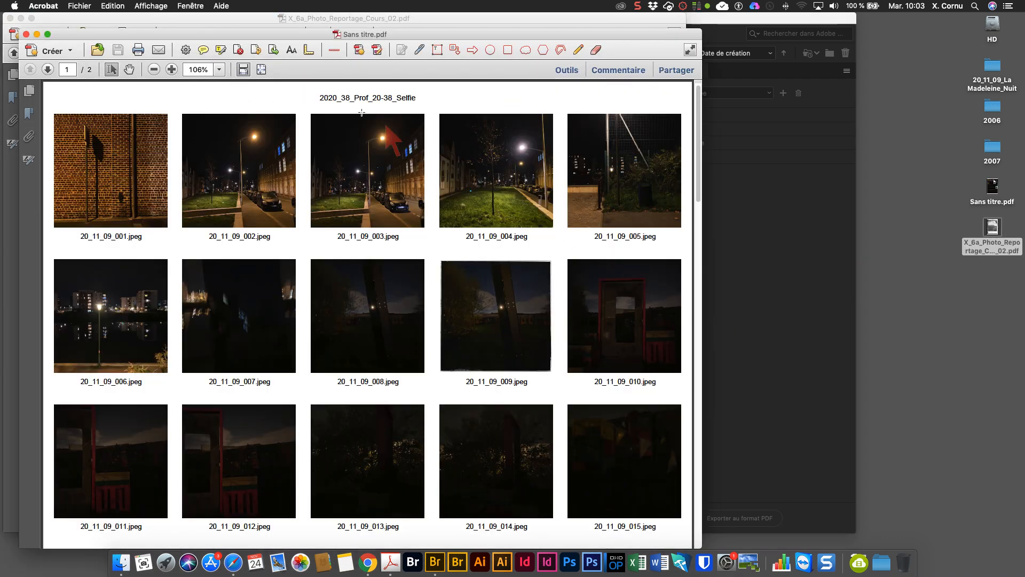
pyautogui.click(261, 70)
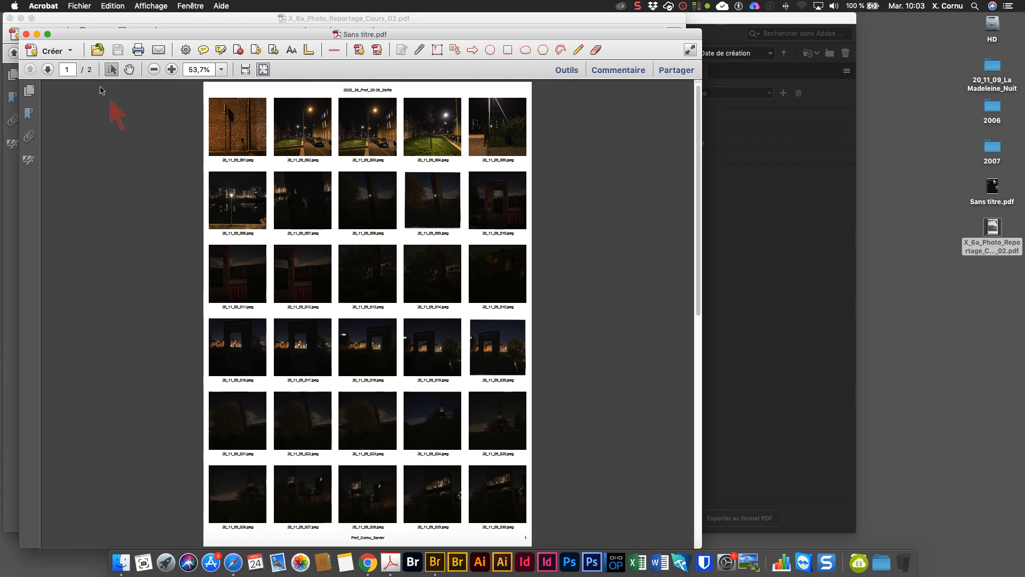
pyautogui.click(47, 70)
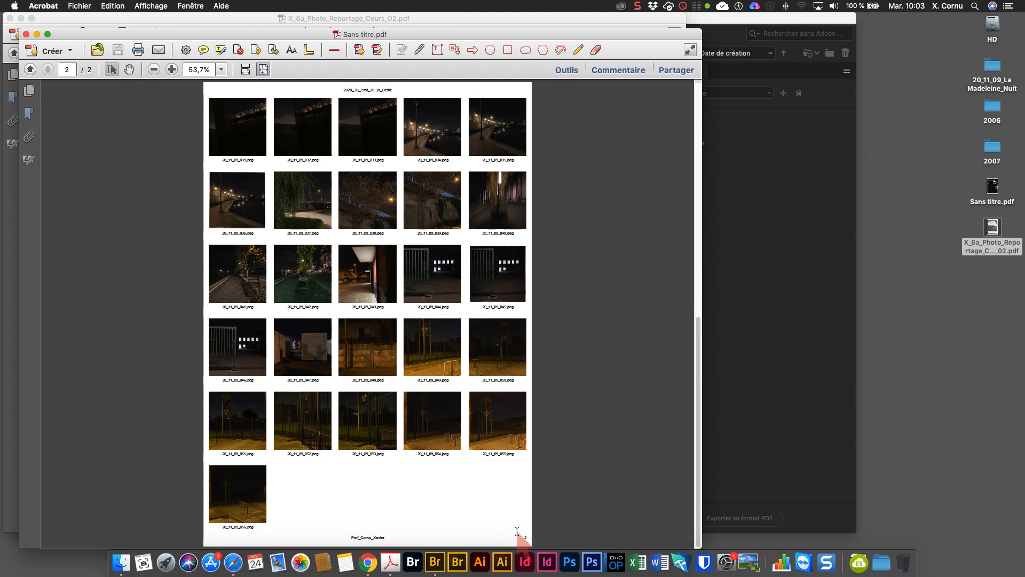
pyautogui.click(37, 34)
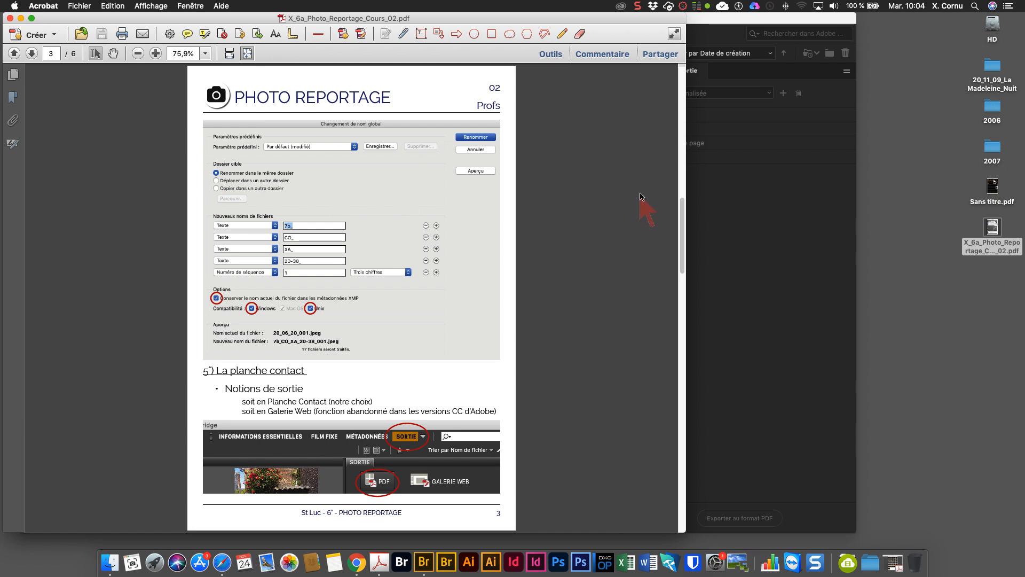
# - Page through the course document's contact sheet settings pages and compare them with the Bridge output settings
pyautogui.click(32, 54)
pyautogui.click(14, 54)
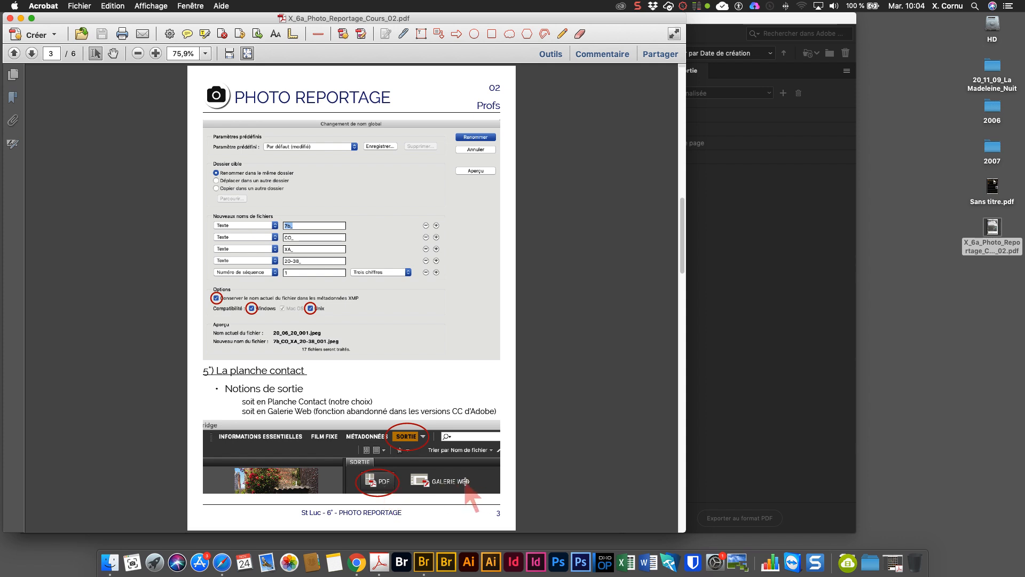
pyautogui.click(31, 54)
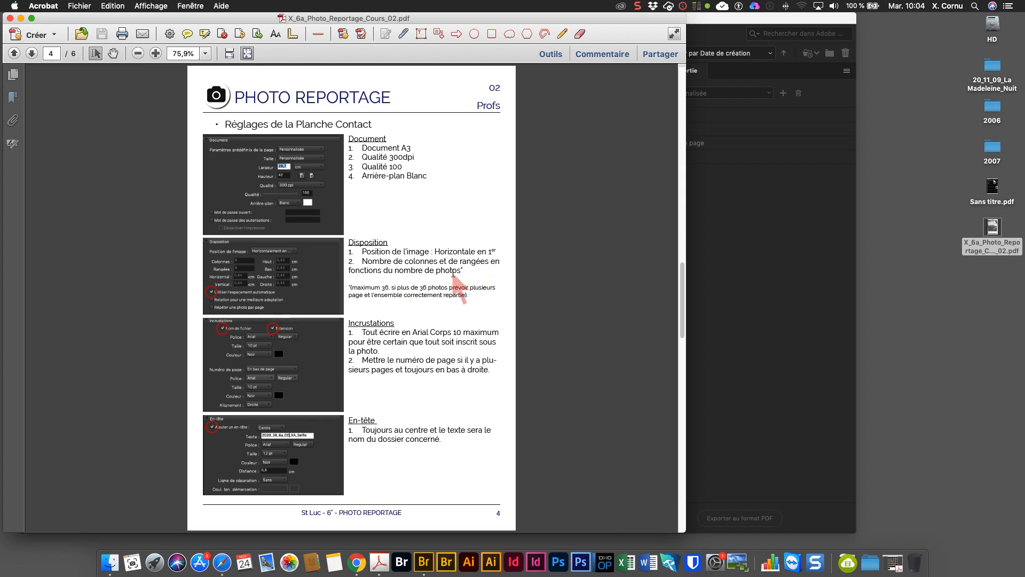
pyautogui.press('alt+super+8')
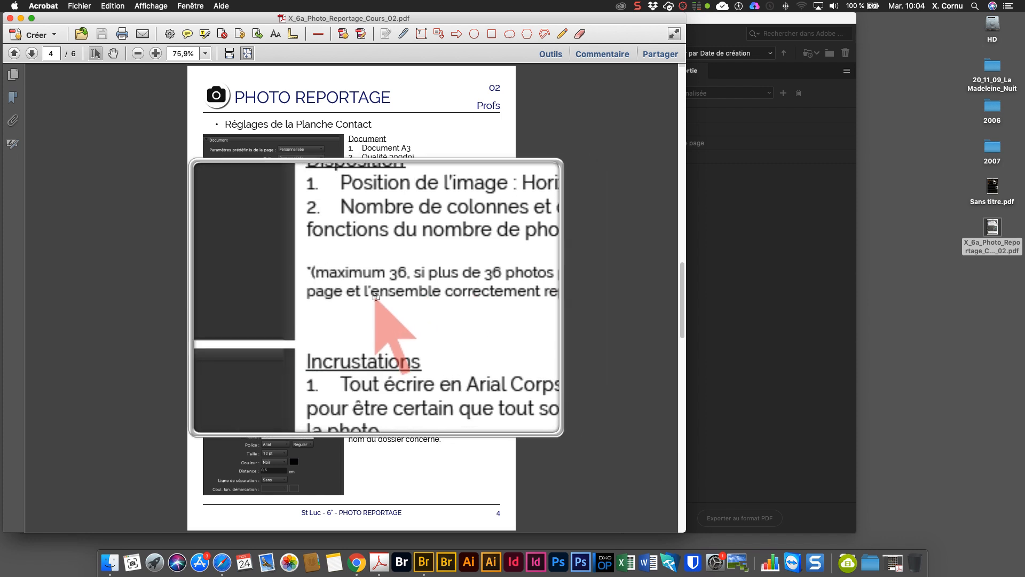
pyautogui.press('alt+super+8')
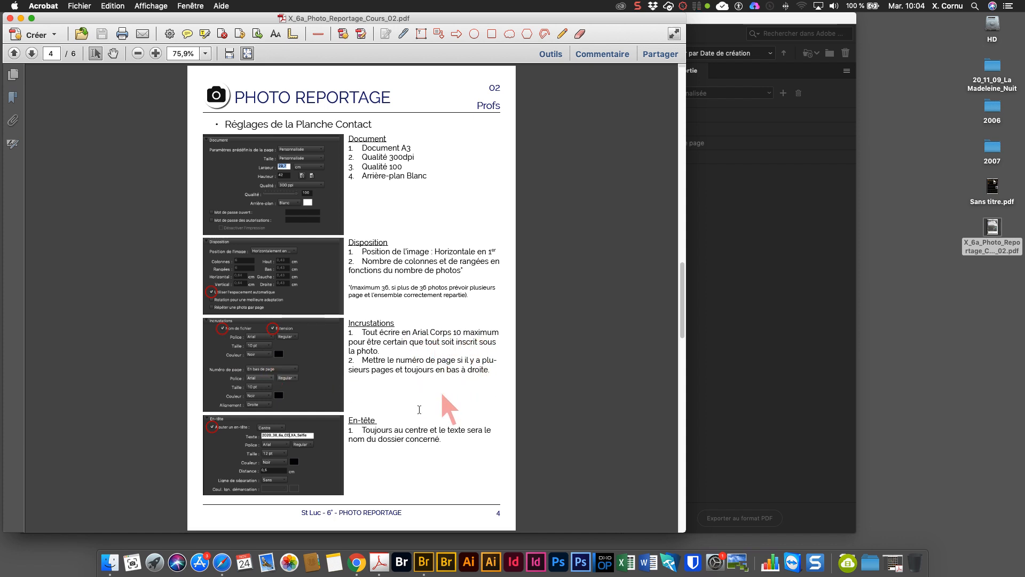
pyautogui.click(32, 53)
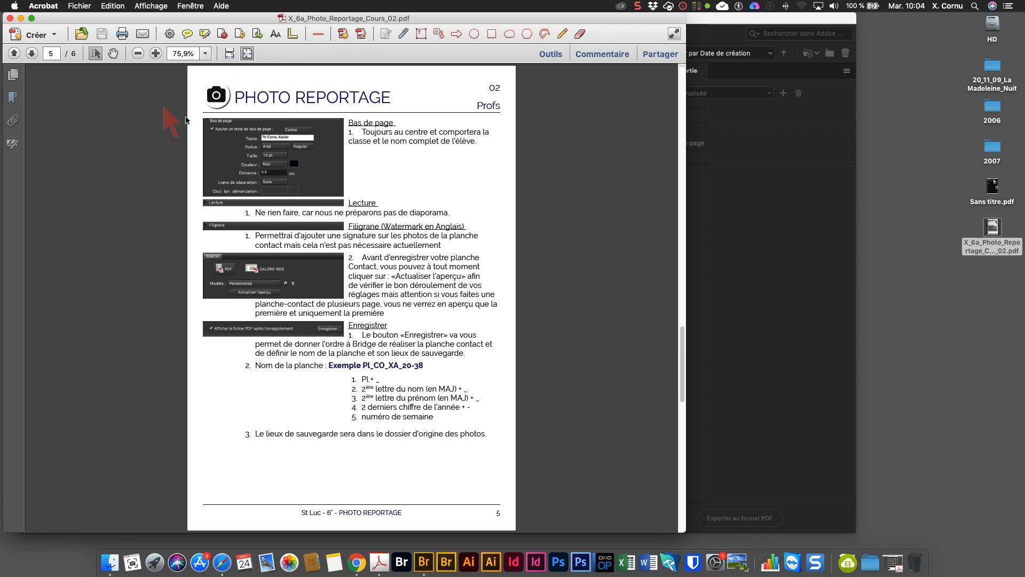
pyautogui.click(743, 249)
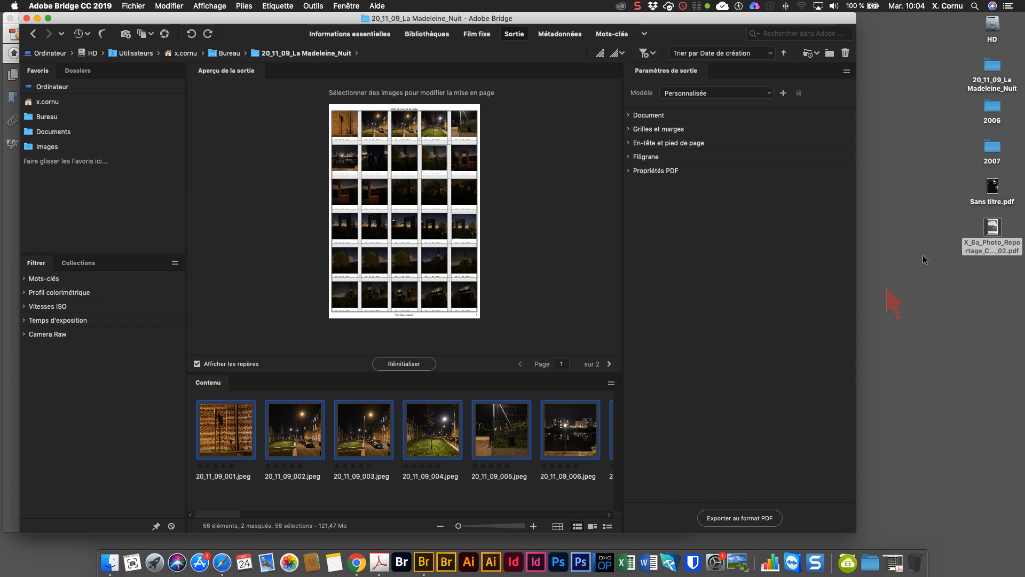
# - Quick-look both pages of Sans titre.pdf on the Desktop, then open the file
pyautogui.click(994, 185)
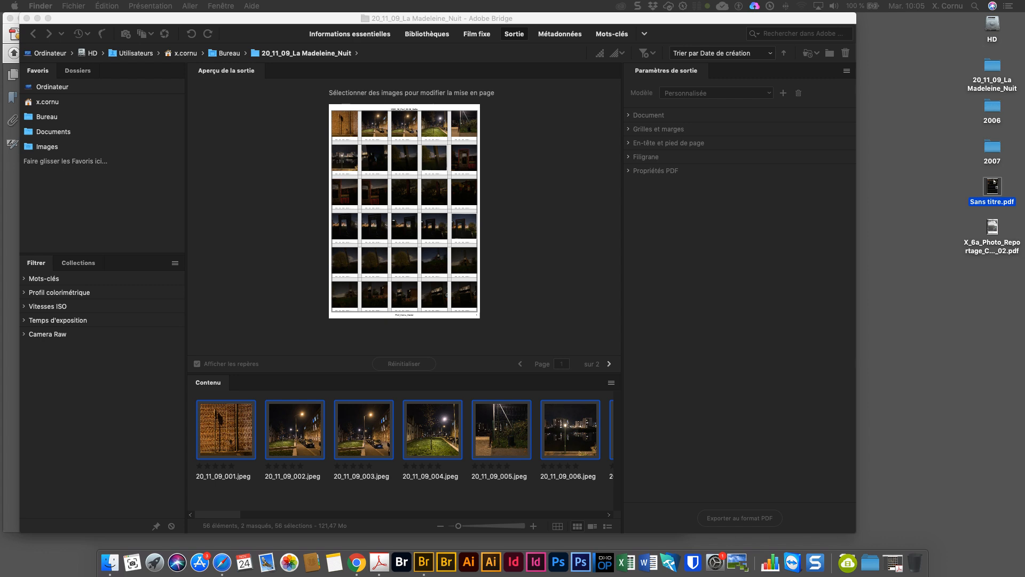
pyautogui.press('space')
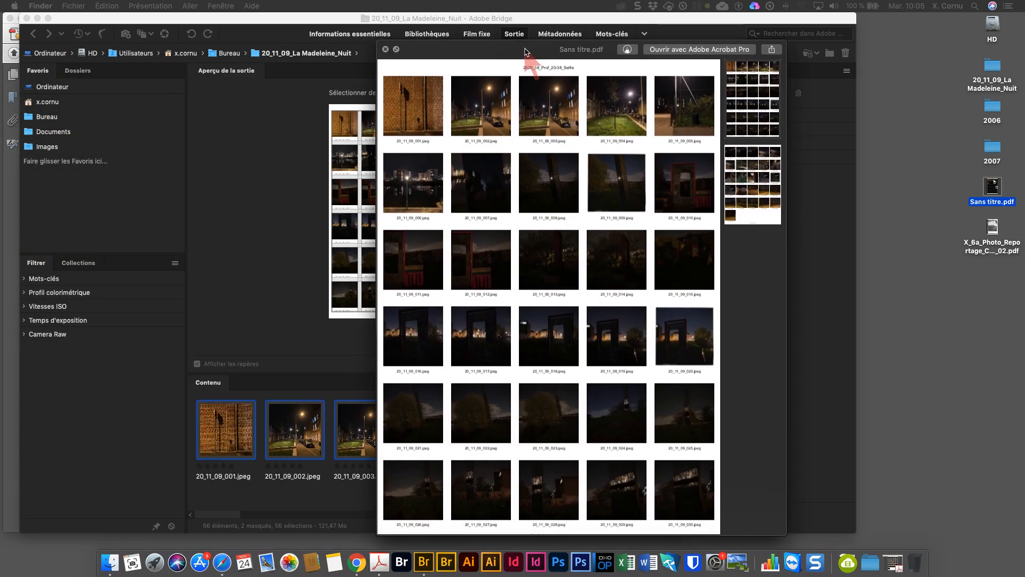
pyautogui.click(761, 206)
pyautogui.click(747, 102)
pyautogui.click(756, 179)
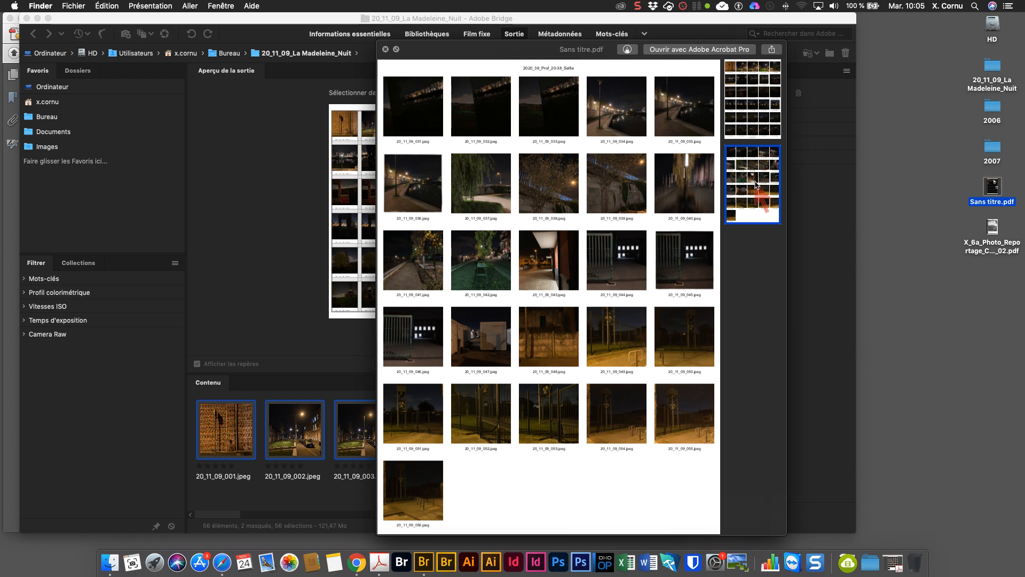
pyautogui.press('space')
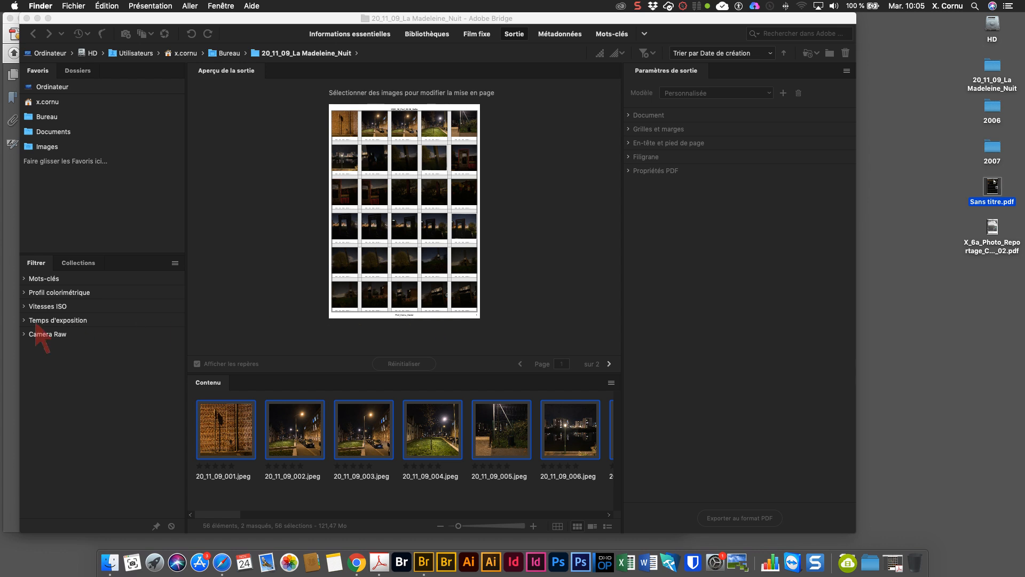
pyautogui.doubleClick(994, 182)
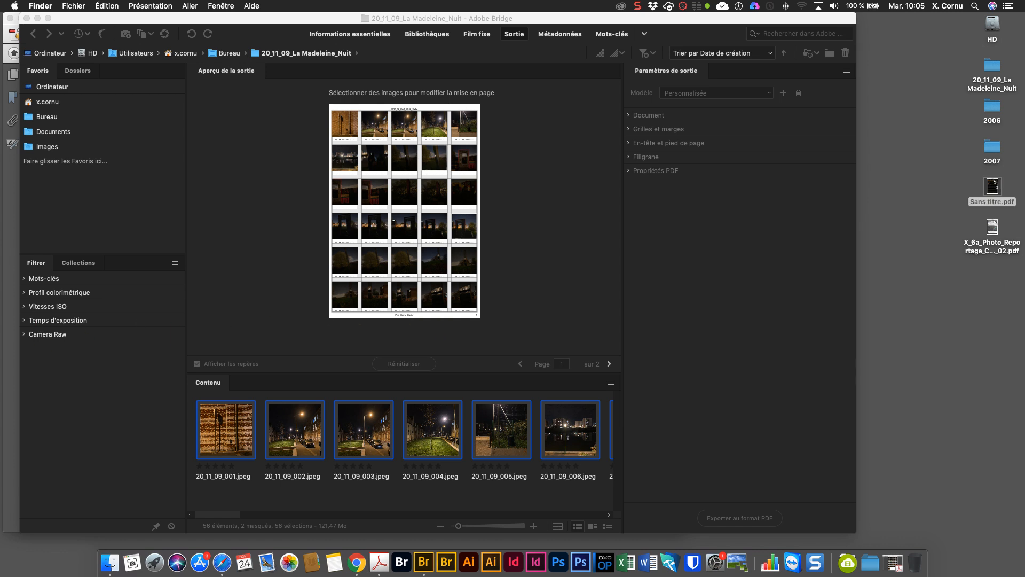